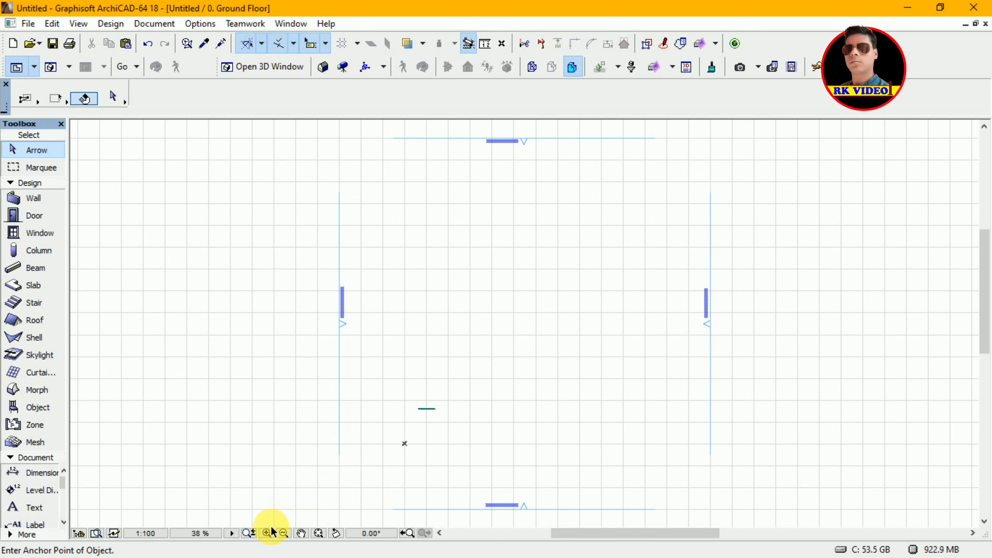
Convert the Rail Post with Panels 18 object on the ground floor plan into morphs
click(267, 535)
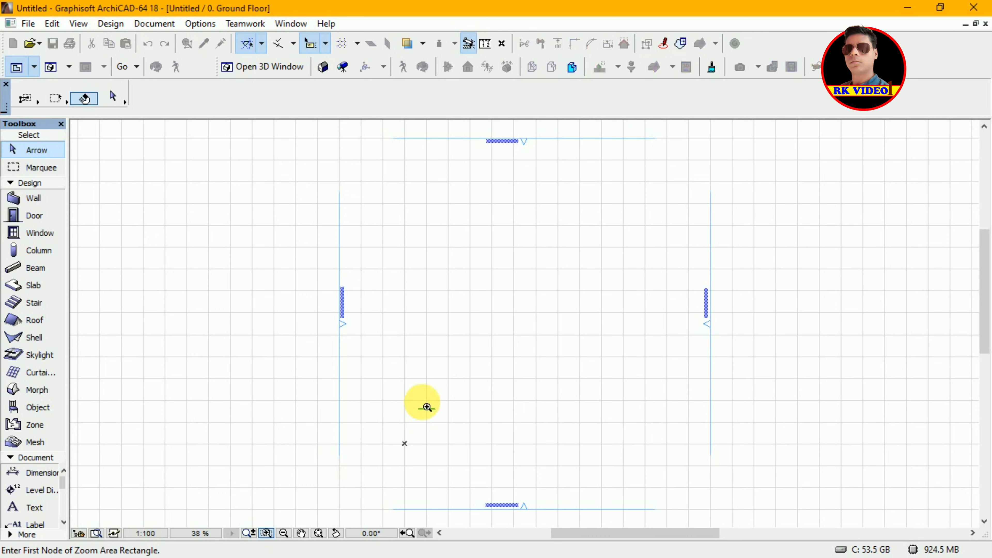
click(415, 405)
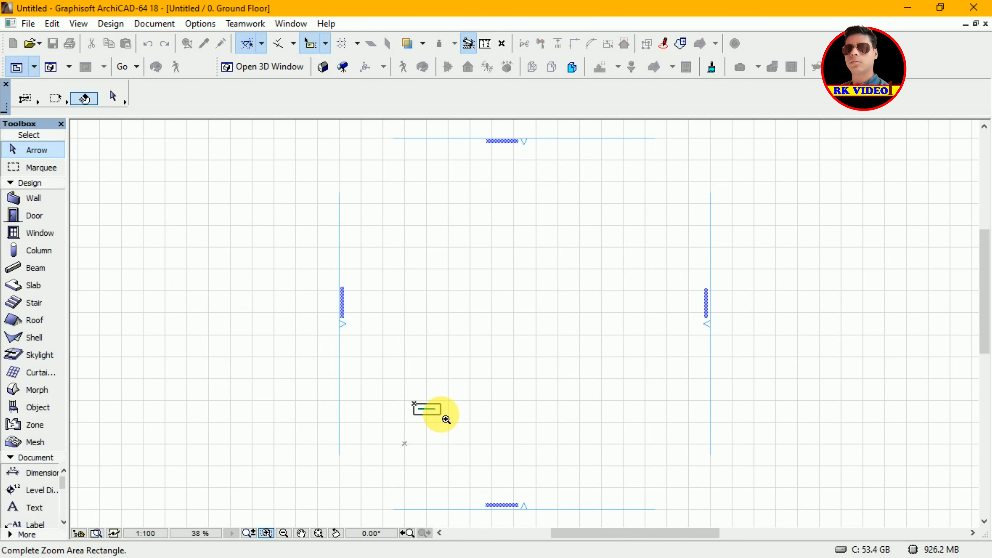
click(446, 419)
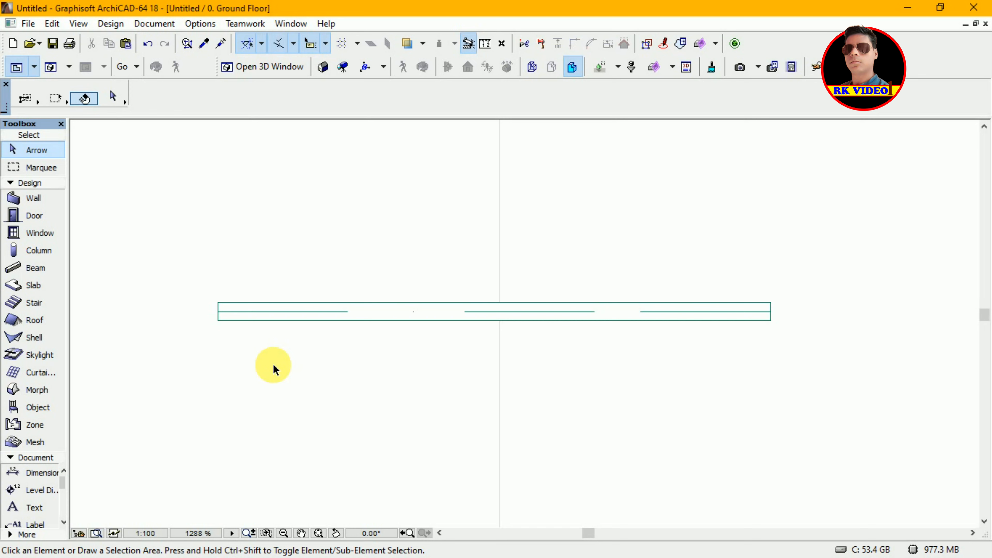
click(311, 312)
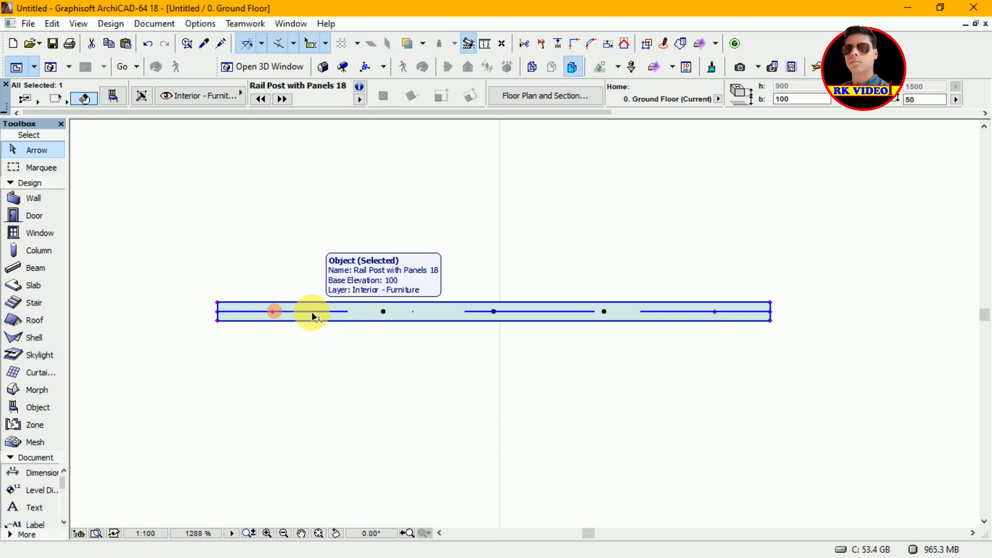
right_click(312, 317)
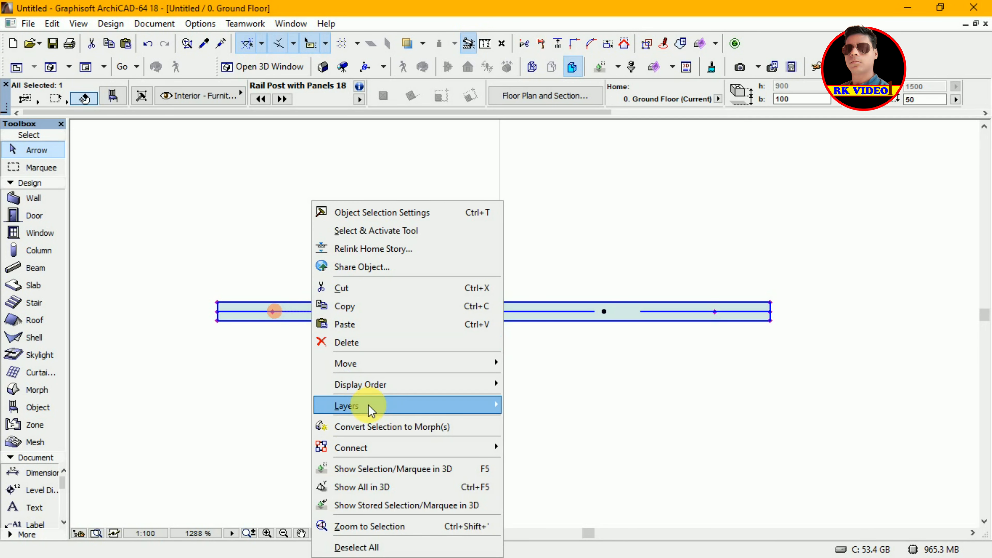
click(369, 427)
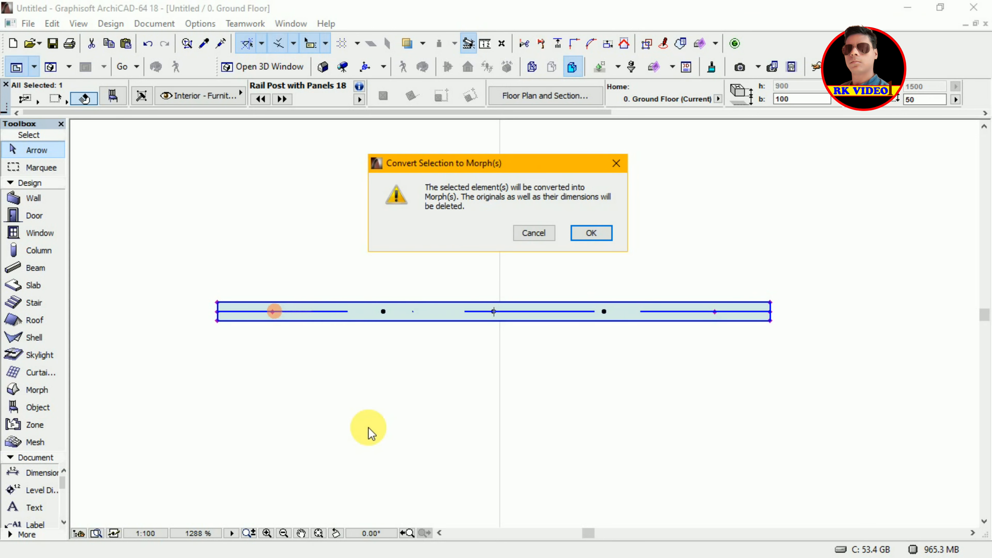
click(591, 234)
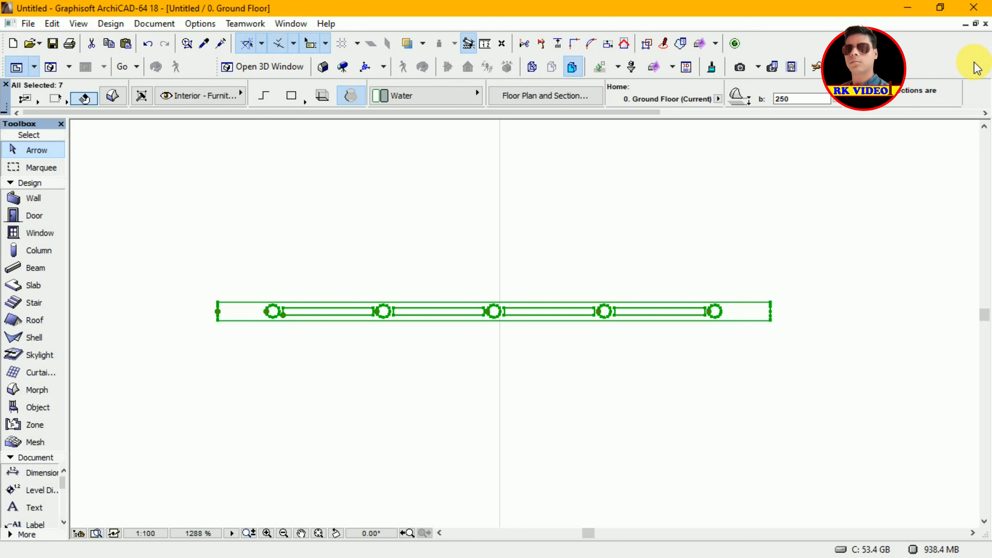
Show the converted railing in 3D and suspend grouping so that its parts can be selected separately
key(F3)
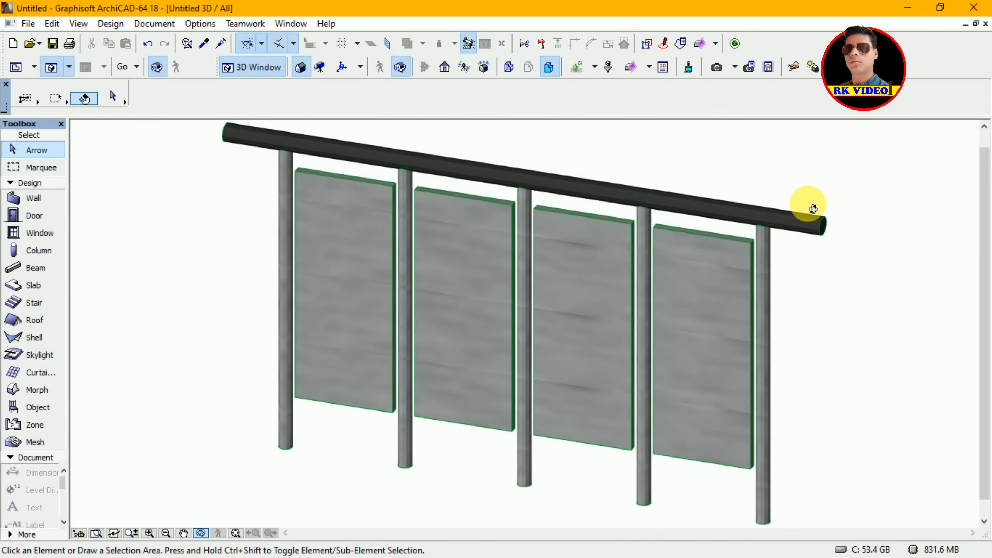
drag(813, 210, 835, 215)
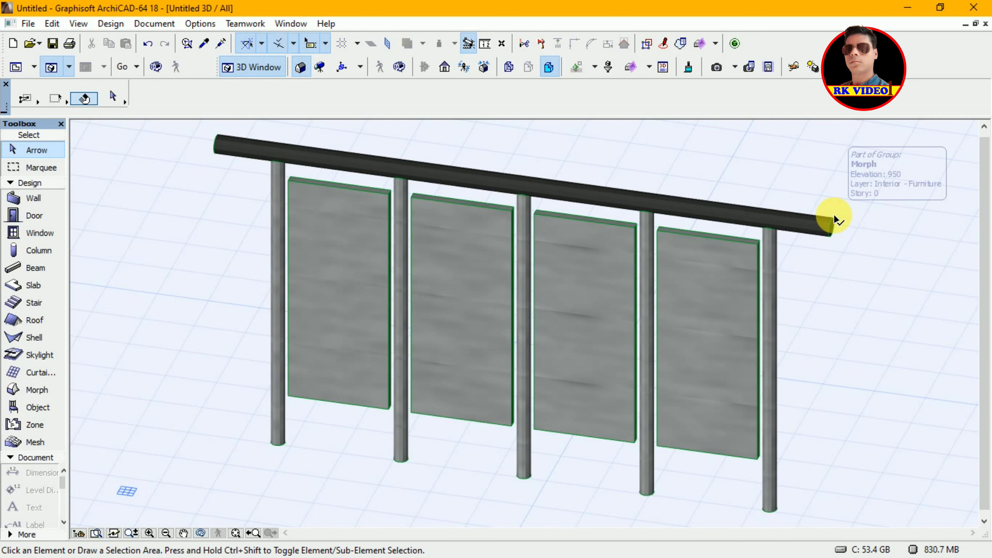
click(835, 220)
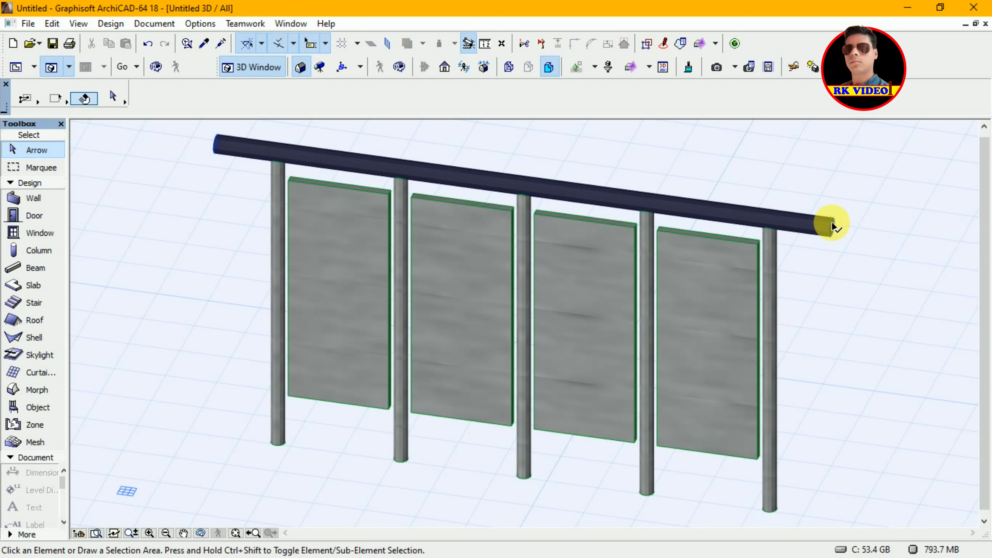
click(833, 225)
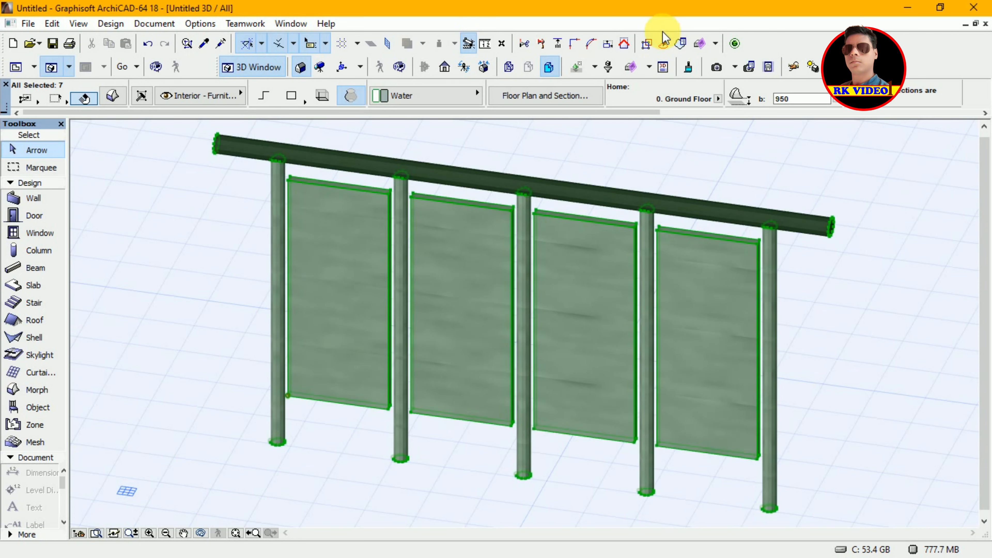
click(648, 44)
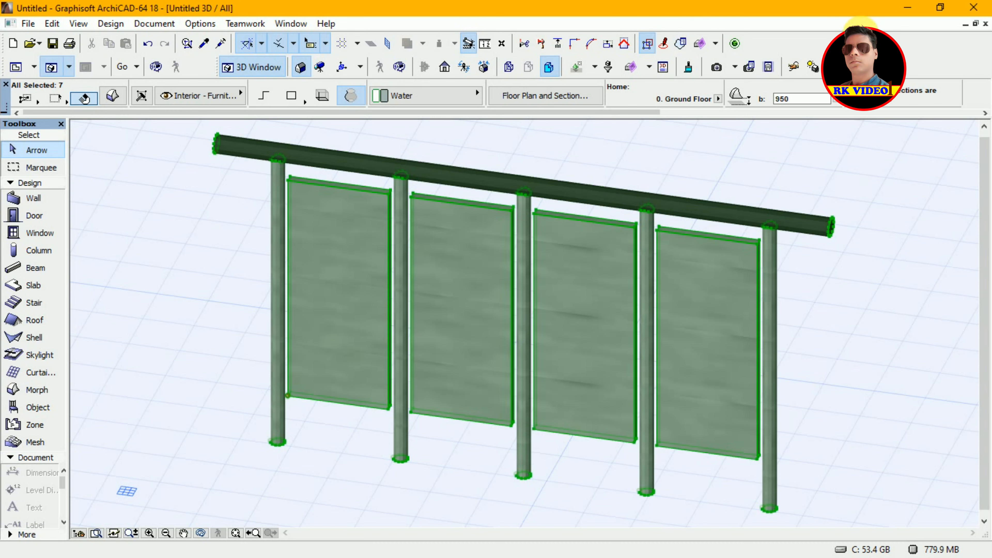
click(885, 180)
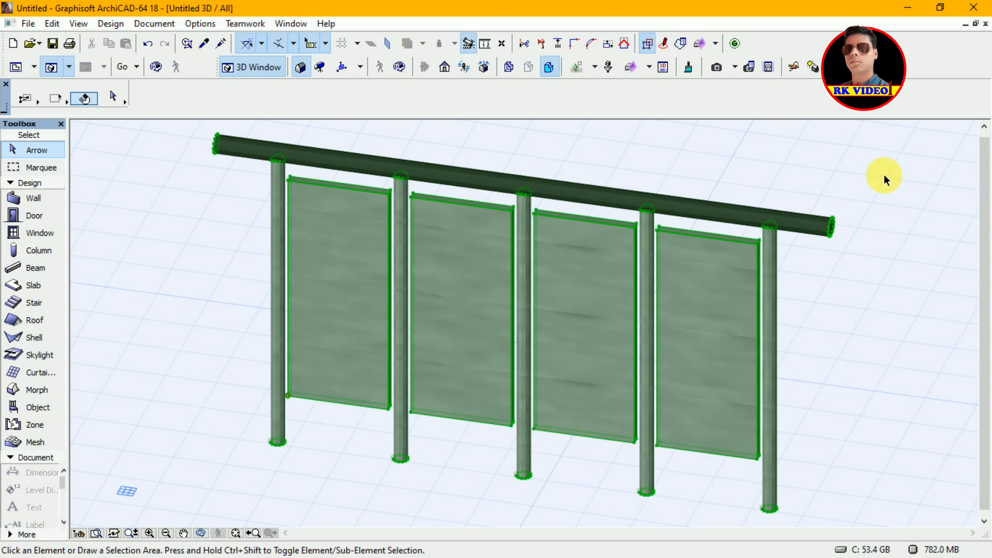
Override the surface of the railing's top handrail with Metal - Brass
click(831, 234)
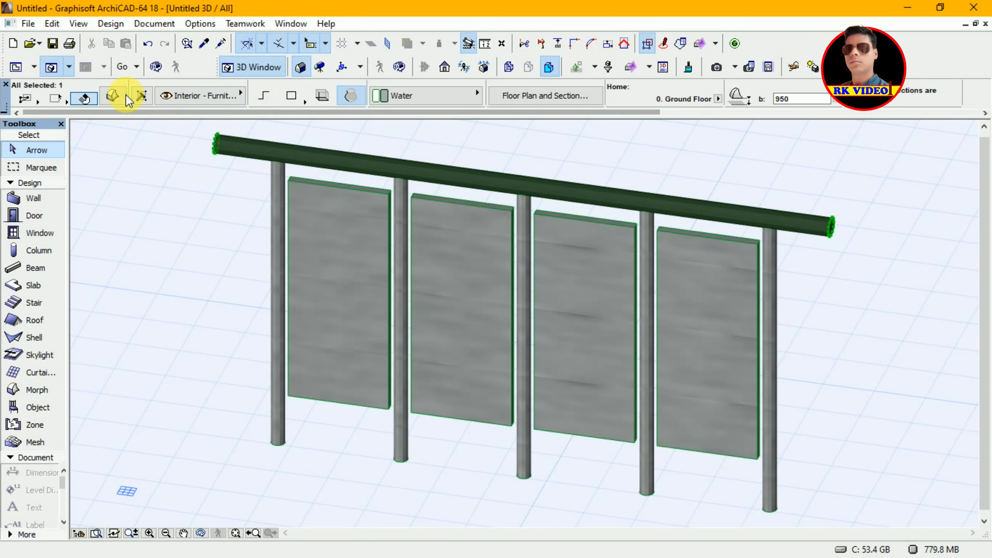
click(114, 96)
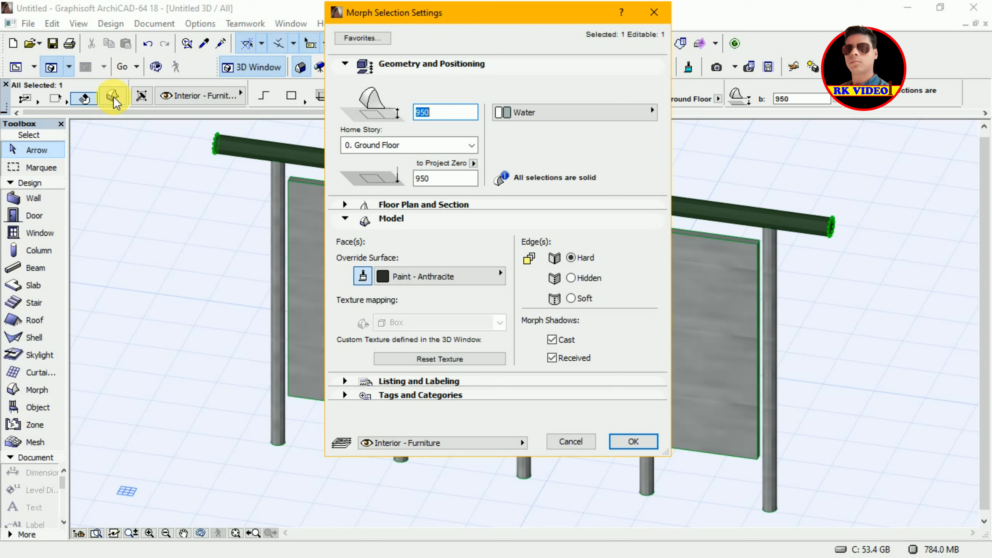
click(483, 287)
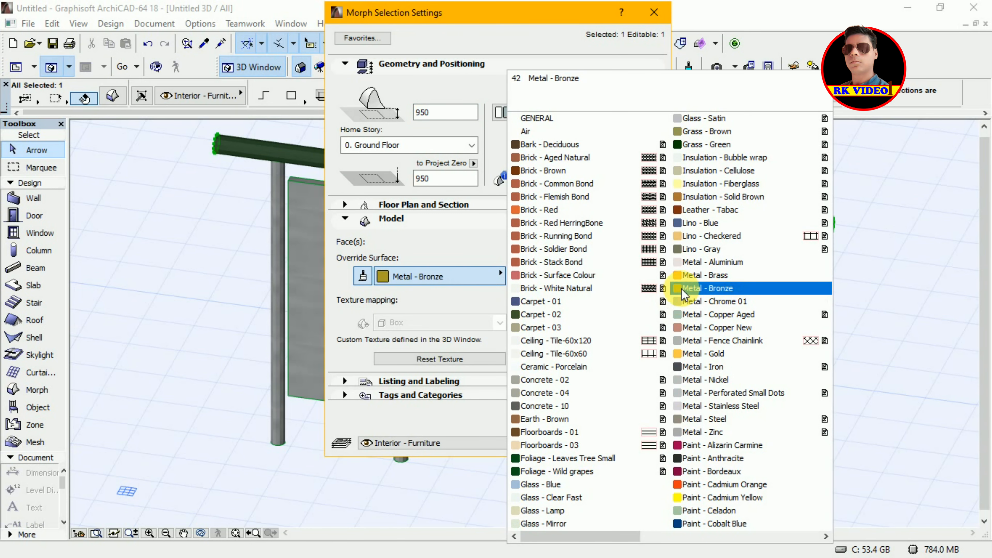
click(697, 276)
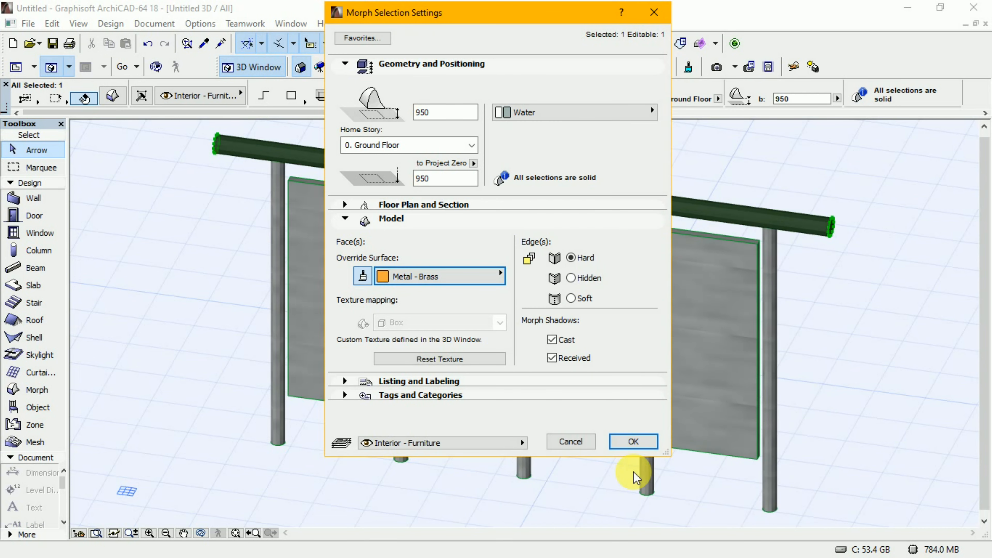
click(633, 443)
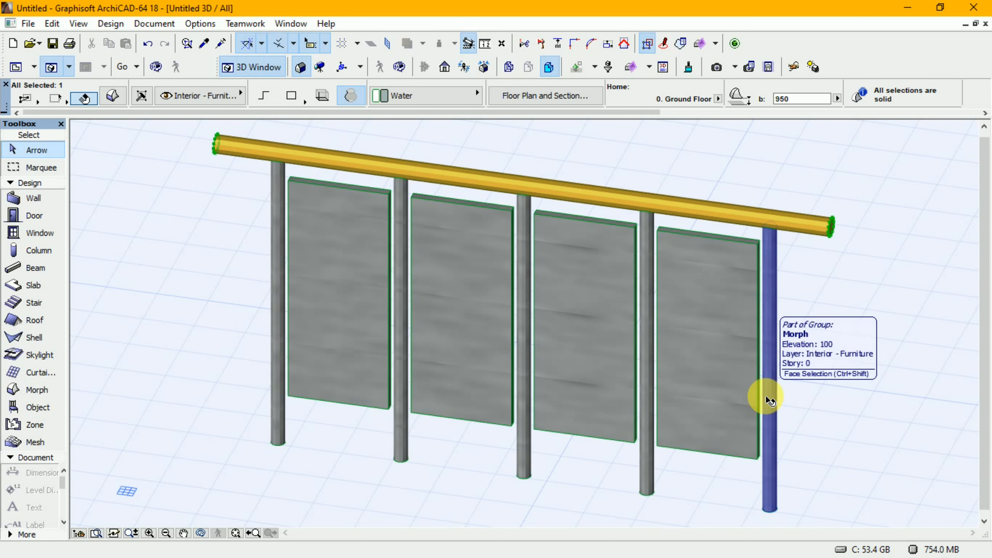
click(651, 393)
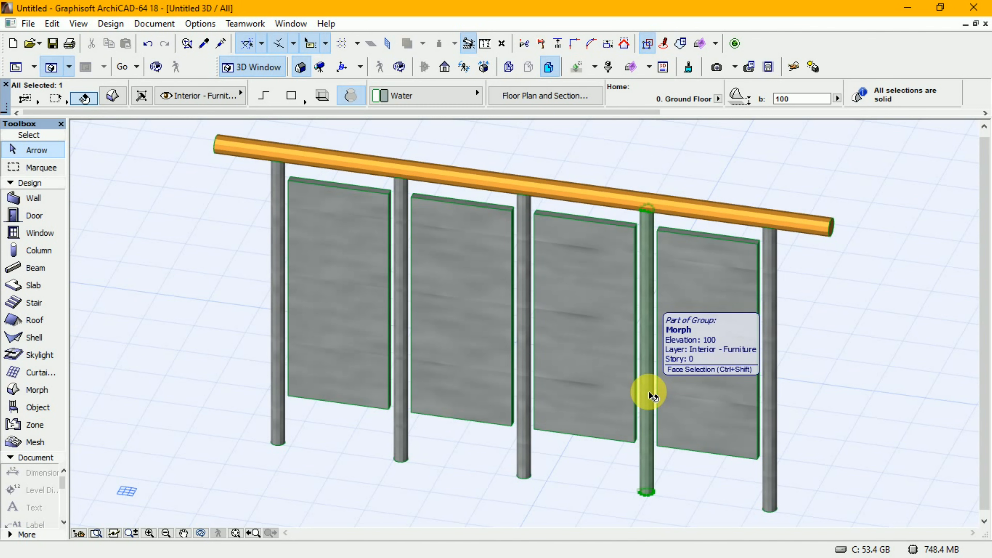
click(773, 395)
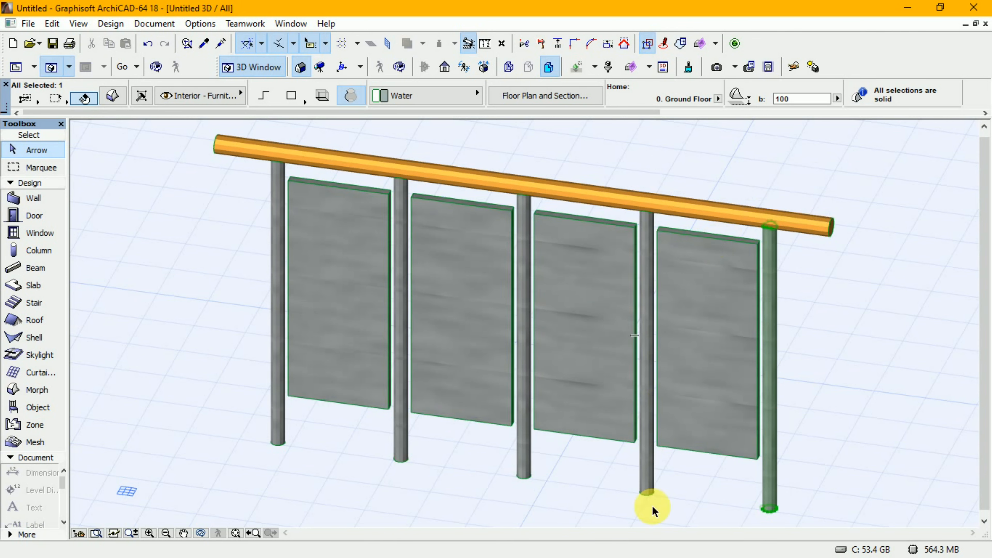
click(276, 438)
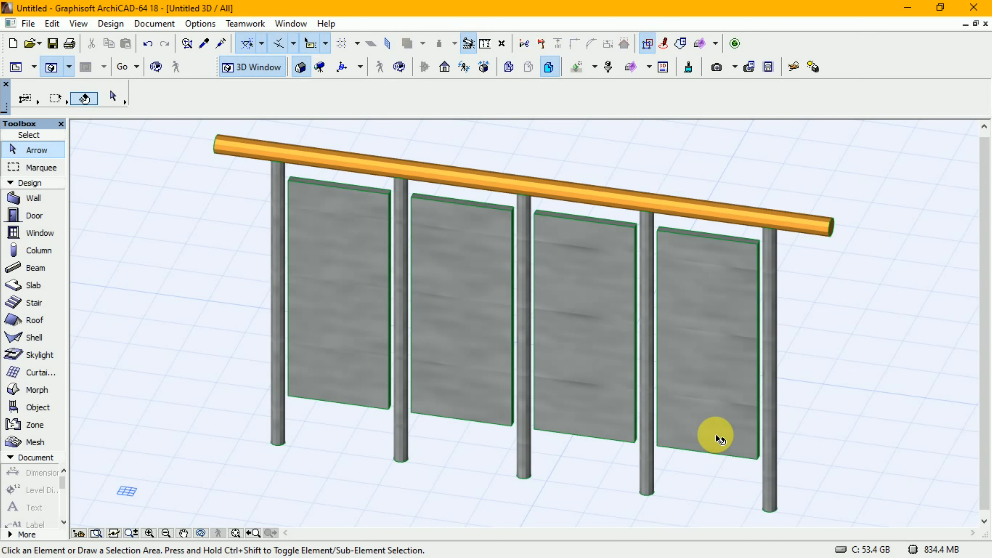
Override the surface of the four infill panels with Glass - Blue
click(747, 252)
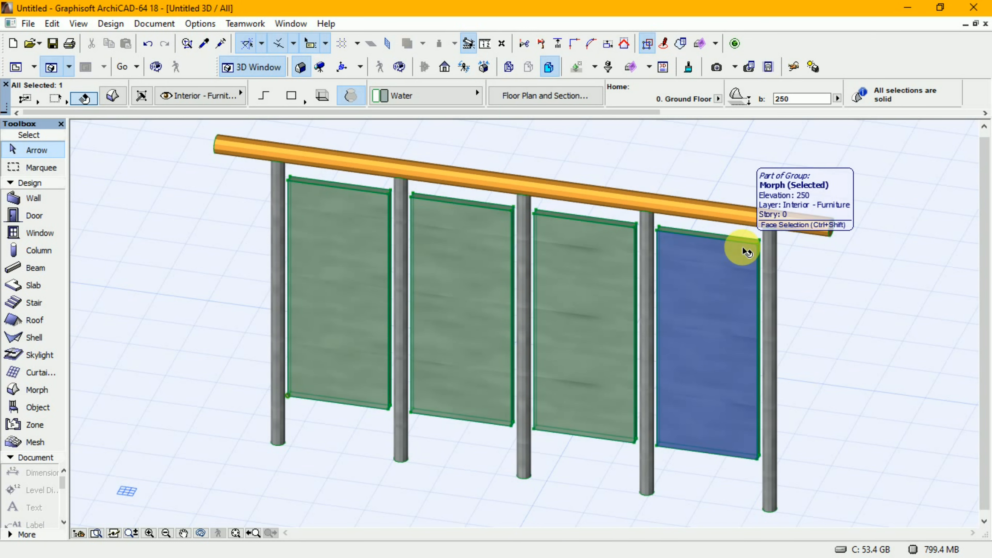
click(113, 95)
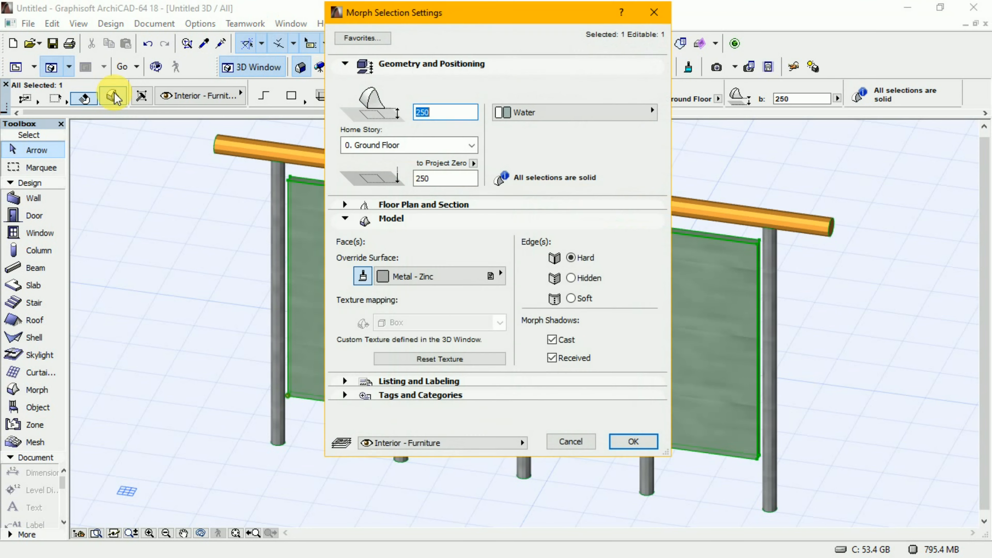
click(438, 280)
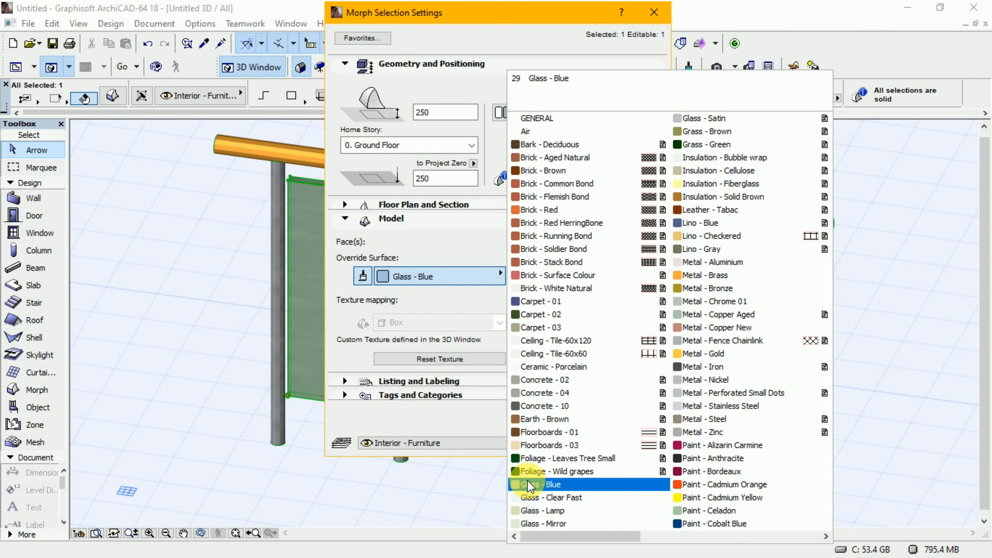
click(539, 484)
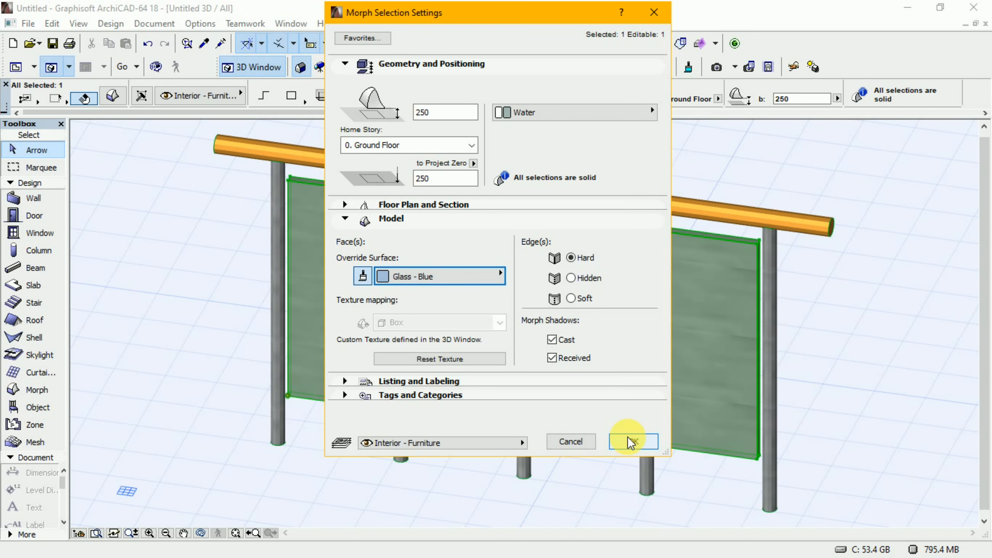
click(620, 445)
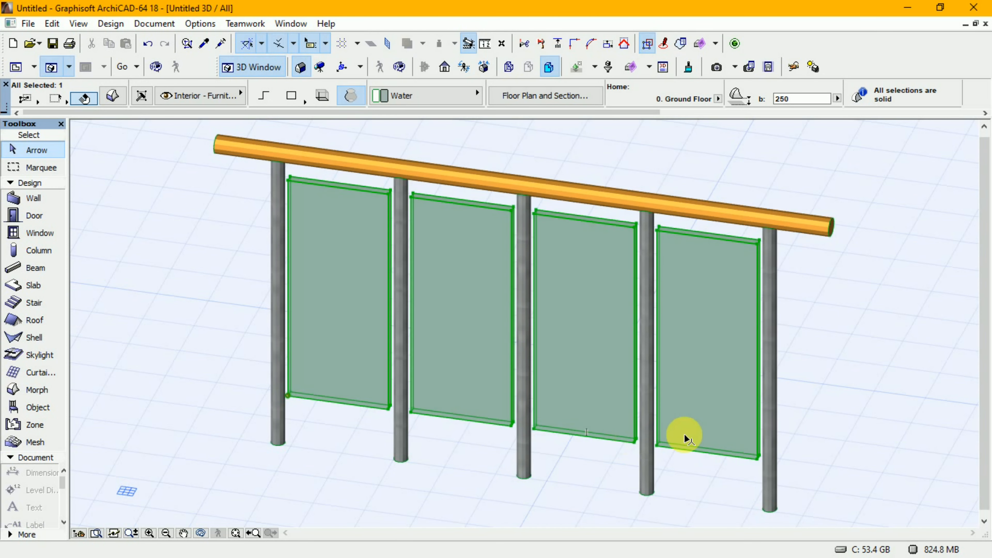
Try to override the surface of all five railing posts with Paint - Cadmium Orange, without applying it to custom faces and edges
click(773, 437)
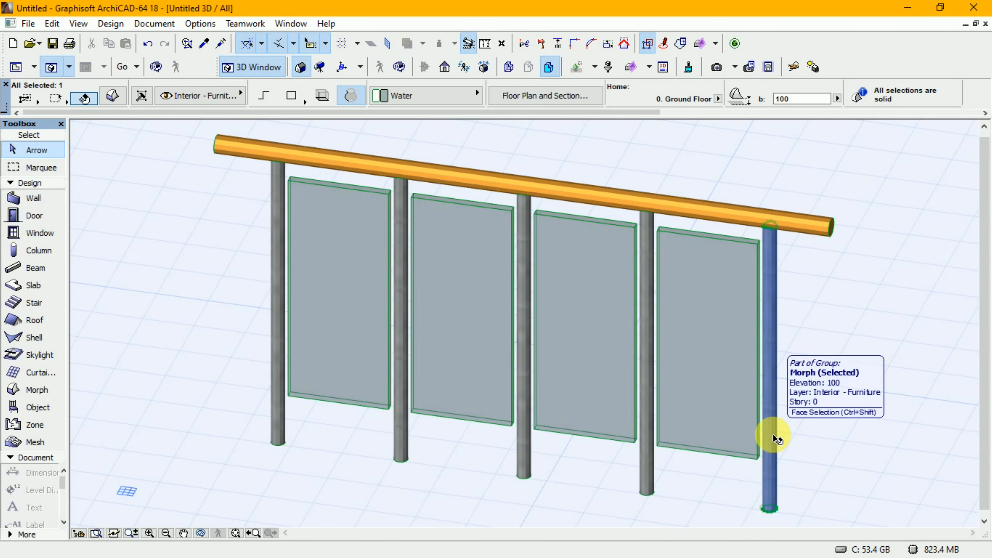
shift+click(648, 446)
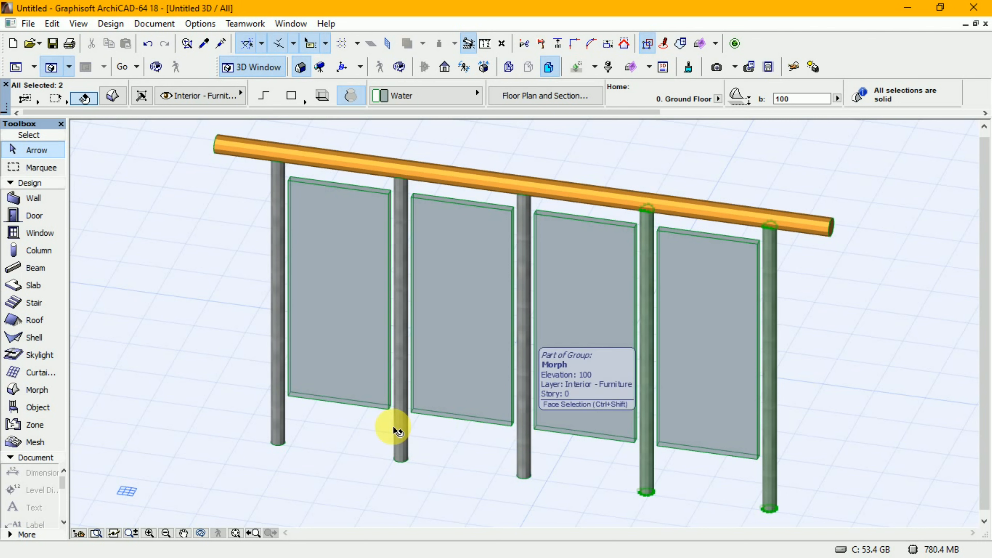
shift+click(401, 427)
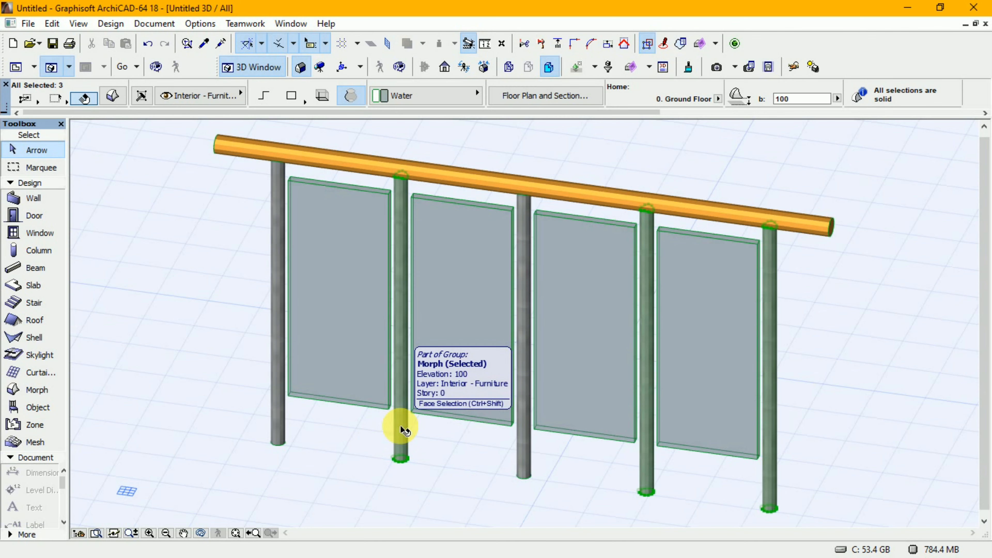
shift+click(284, 420)
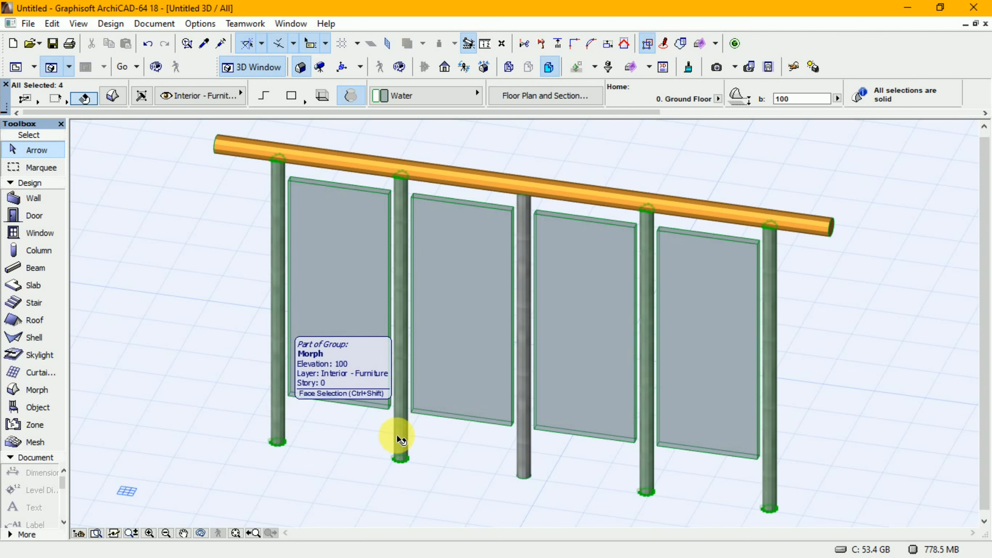
shift+click(526, 443)
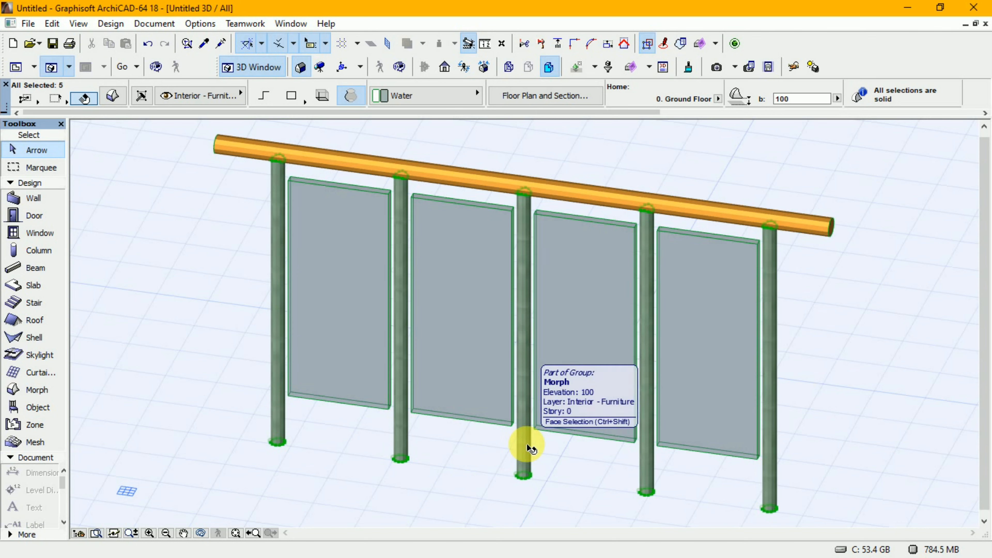
click(113, 98)
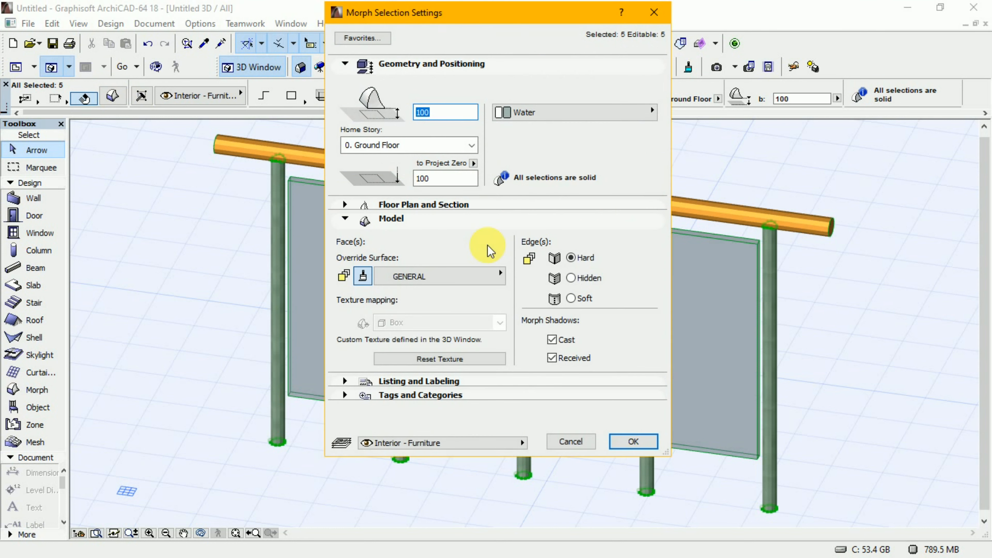
click(477, 270)
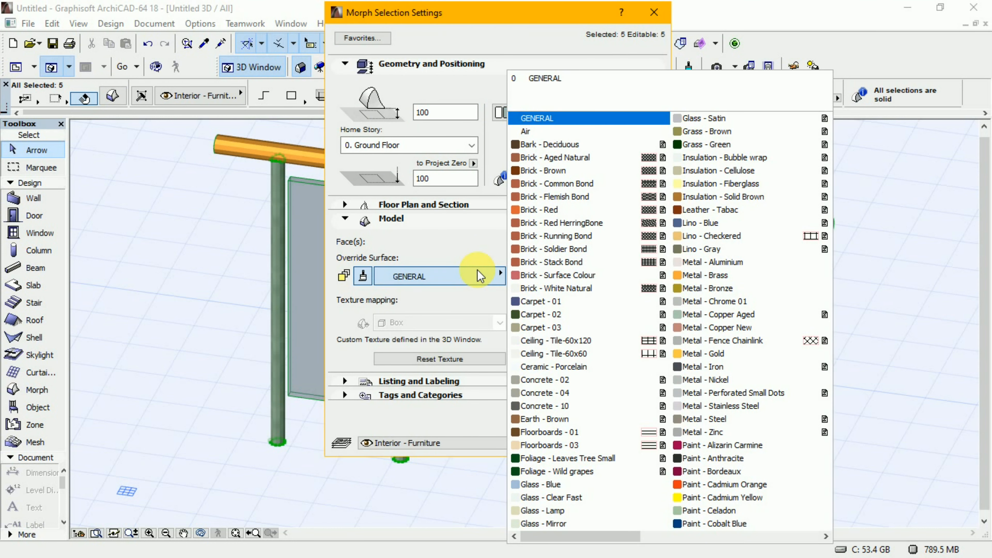
click(710, 277)
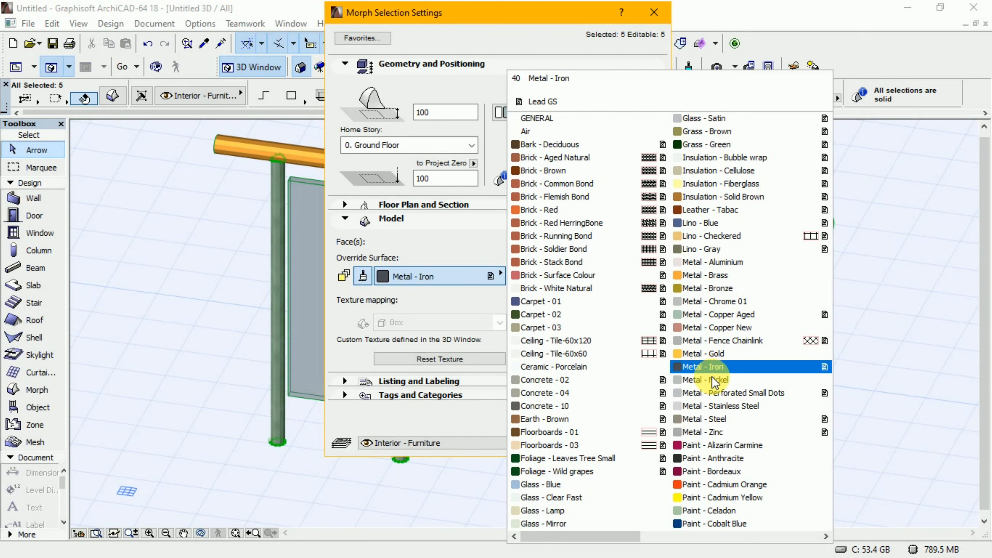
click(708, 486)
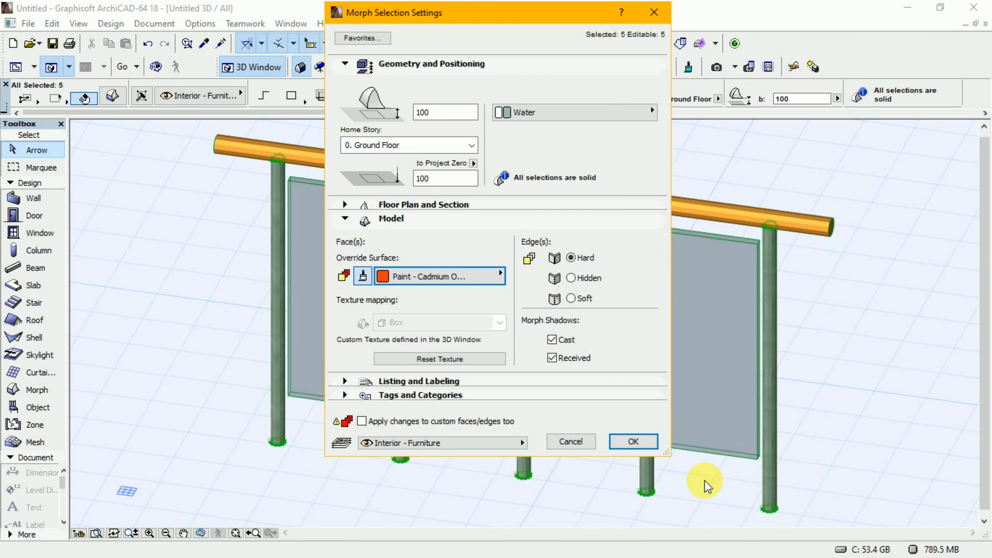
click(641, 441)
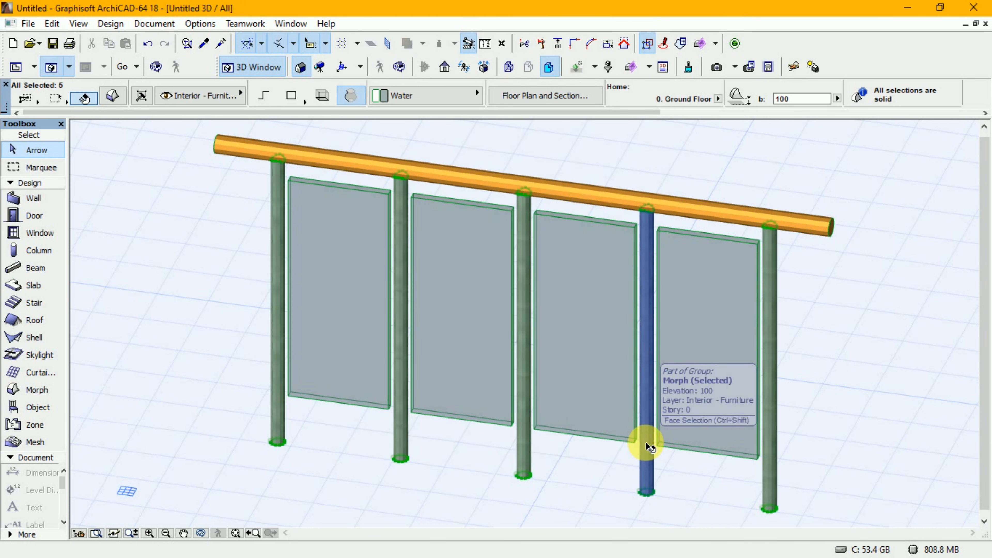
click(878, 422)
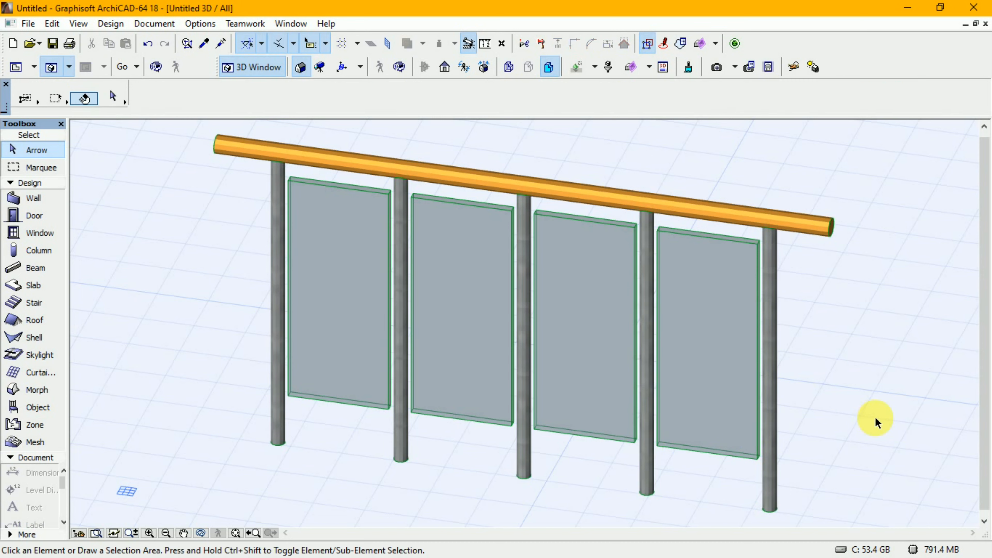
Override the surface of the railing's rightmost post with Paint - Alizarin Carmine, applying the change to custom faces and edges too
click(774, 485)
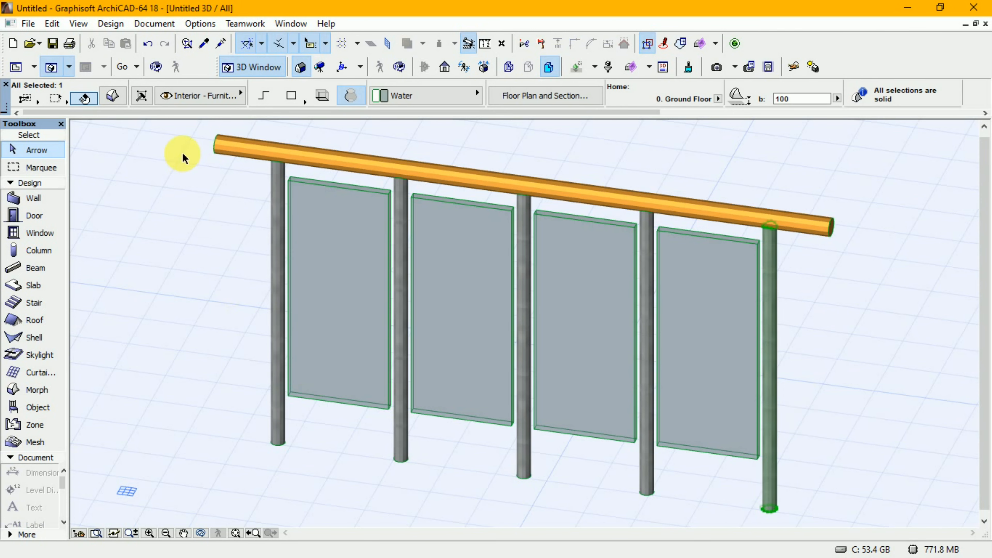
click(112, 96)
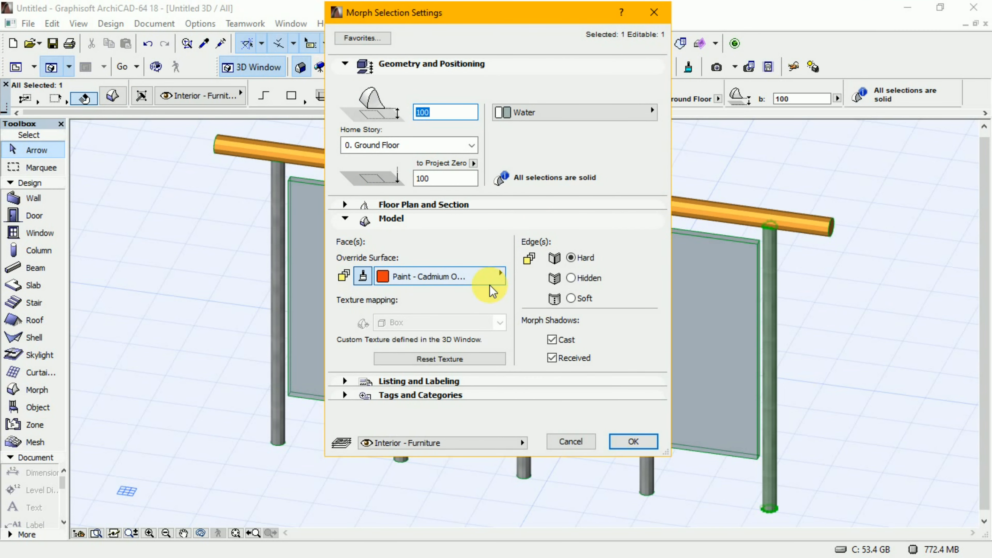
click(499, 276)
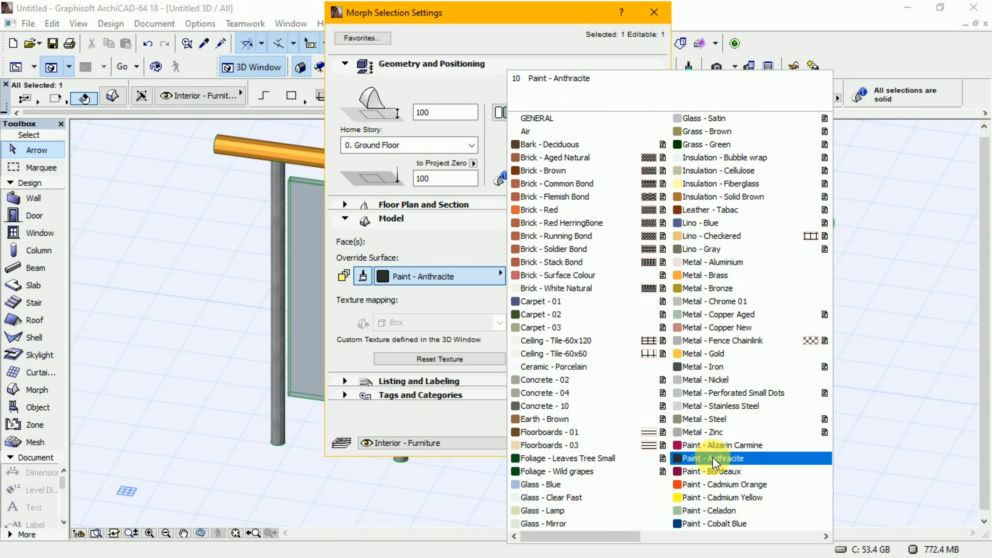
click(715, 446)
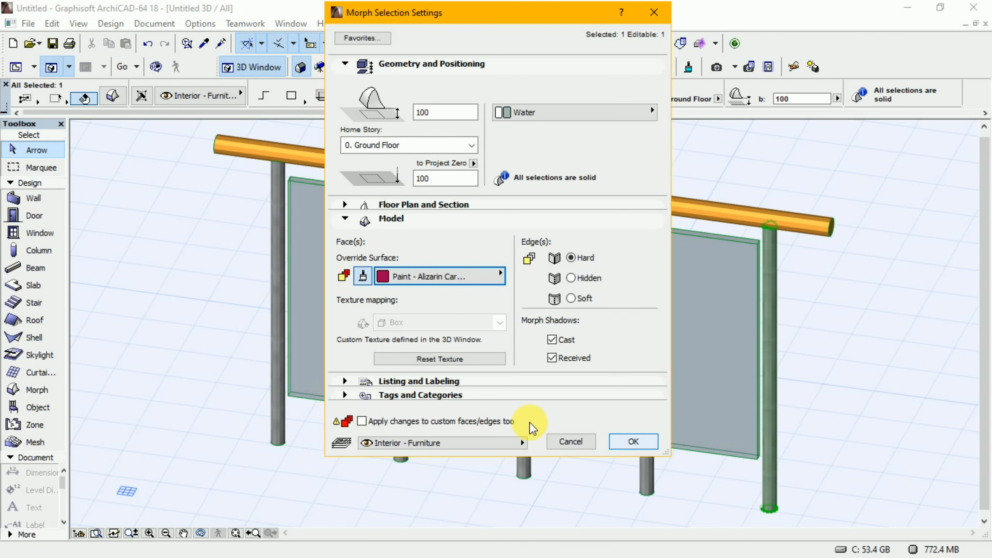
click(362, 421)
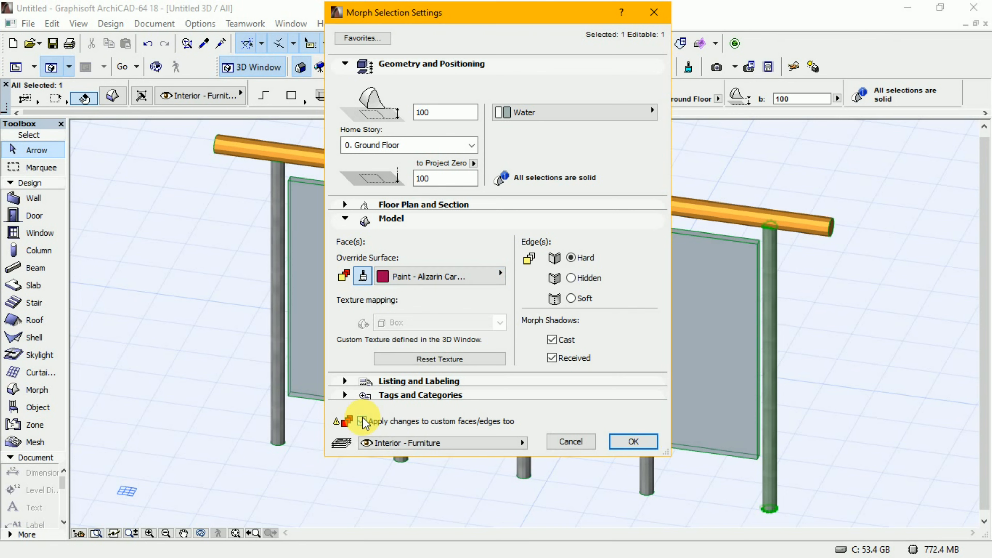
click(641, 442)
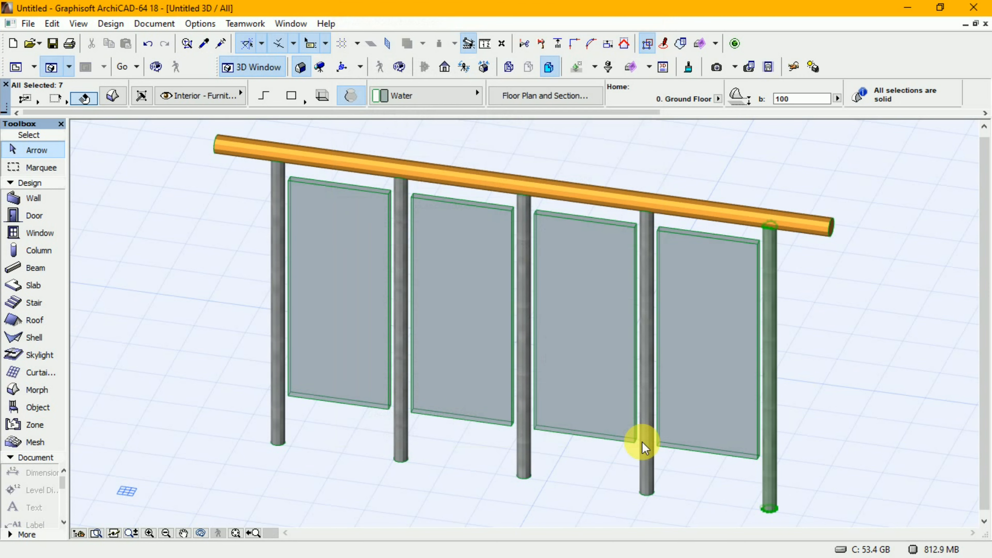
Override the surface of the second post from the right with Paint - Bordeaux, including its custom faces and edges
click(650, 461)
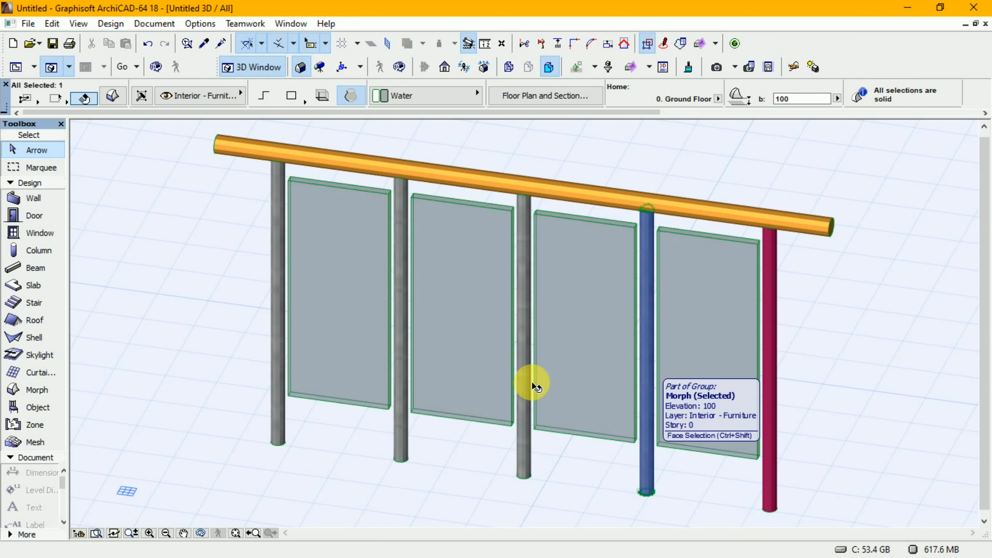
click(113, 98)
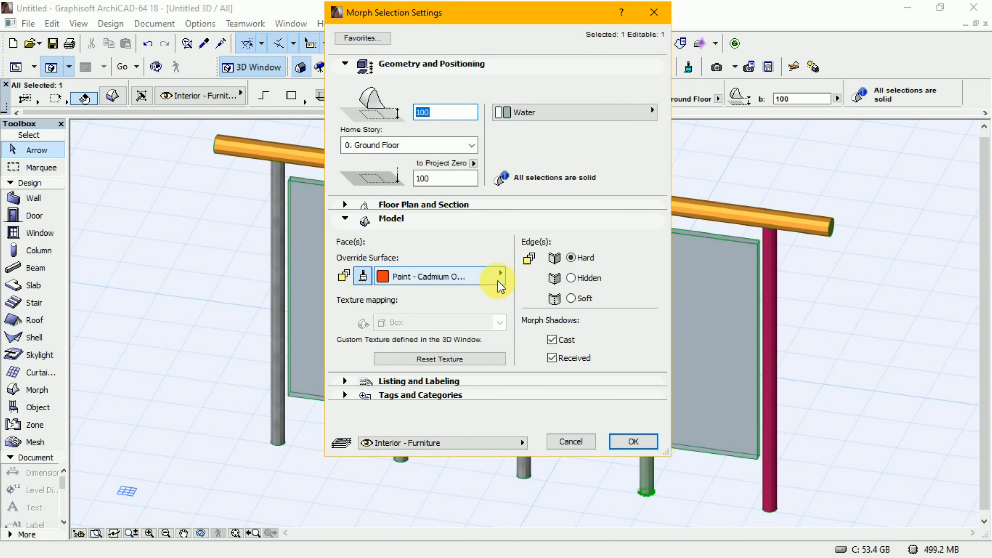
click(446, 276)
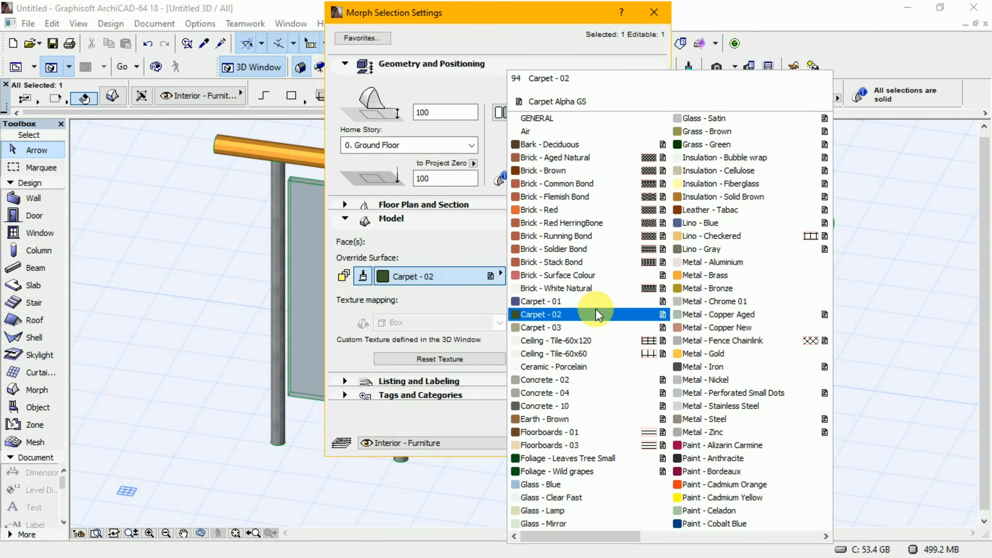
click(694, 473)
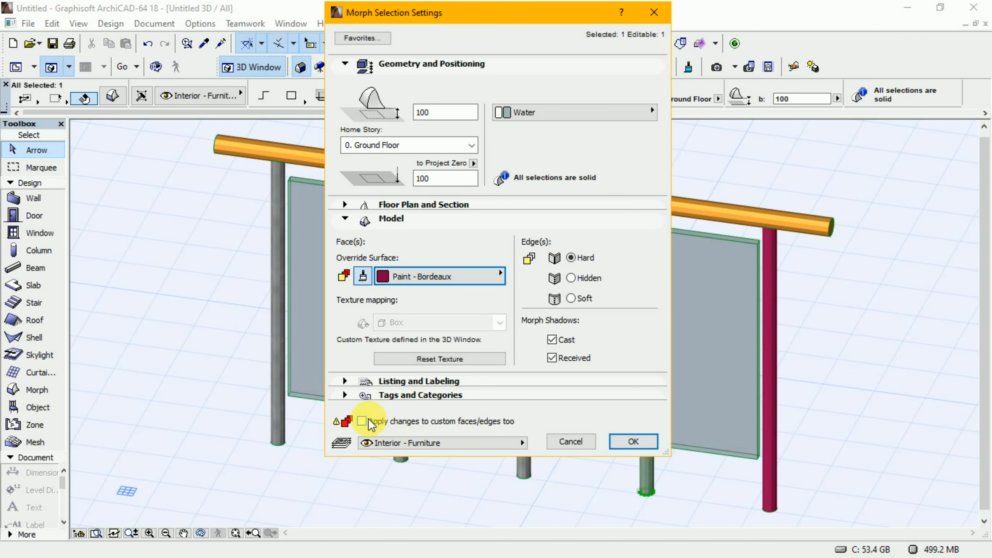
click(362, 421)
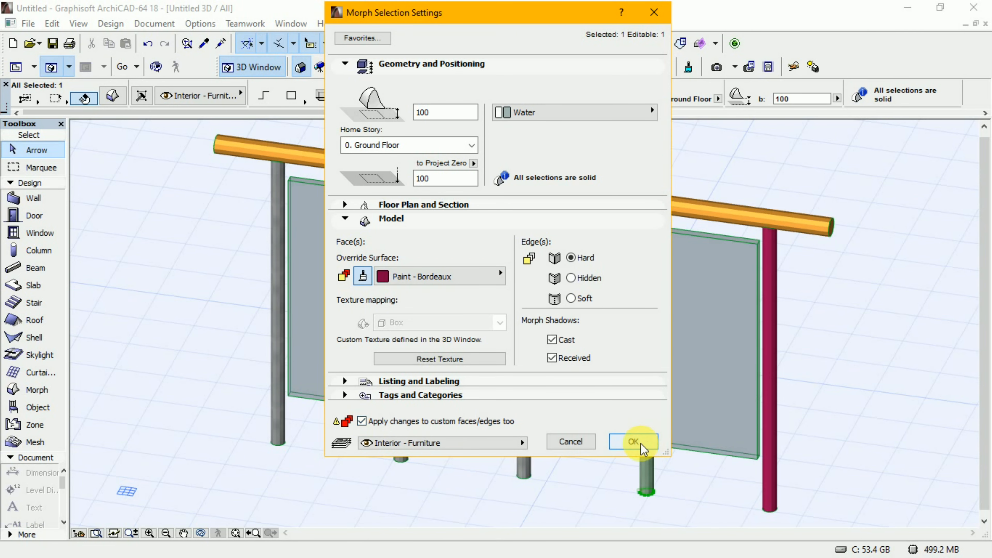
click(634, 442)
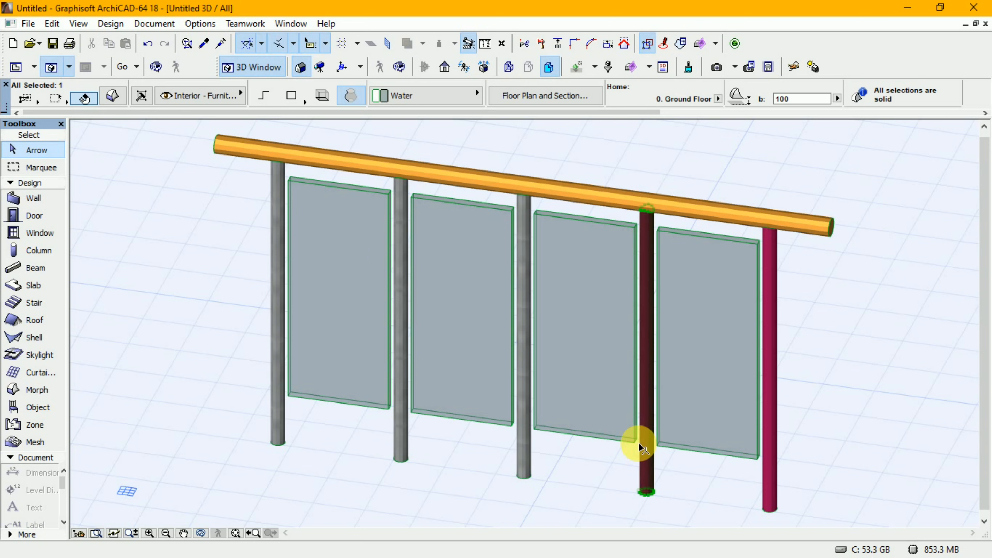
Override the surface of the middle post with Paint - Alizarin Carmine, including its custom faces and edges
click(527, 458)
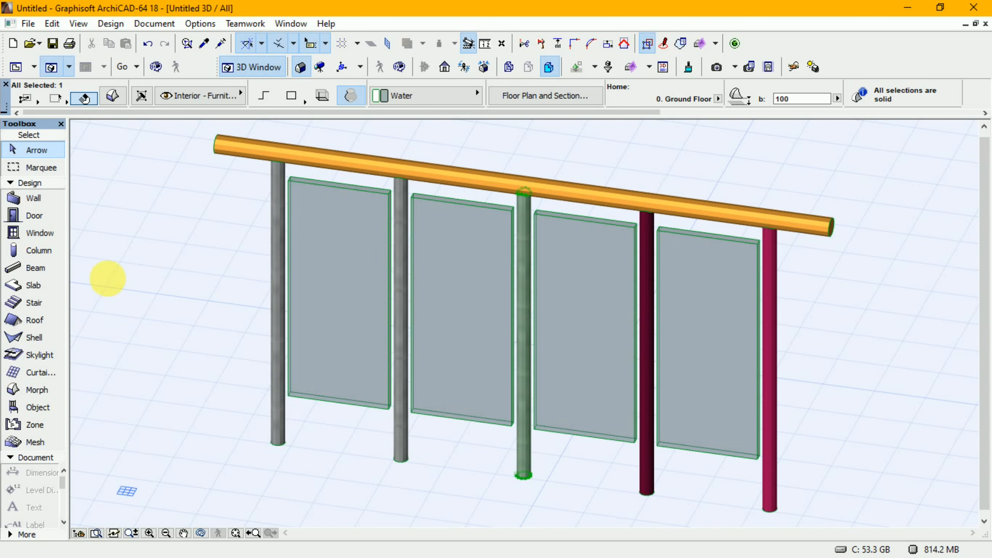
click(111, 96)
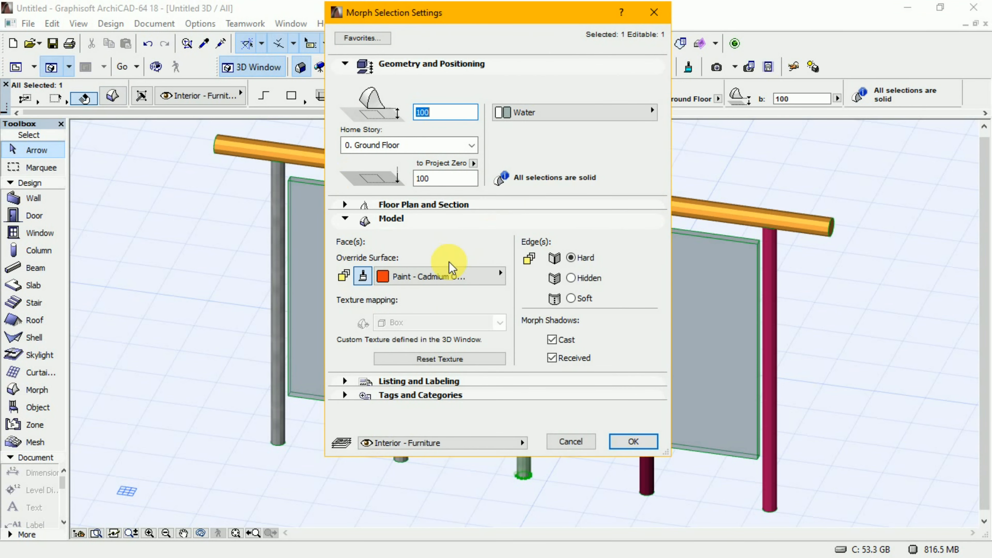
click(449, 277)
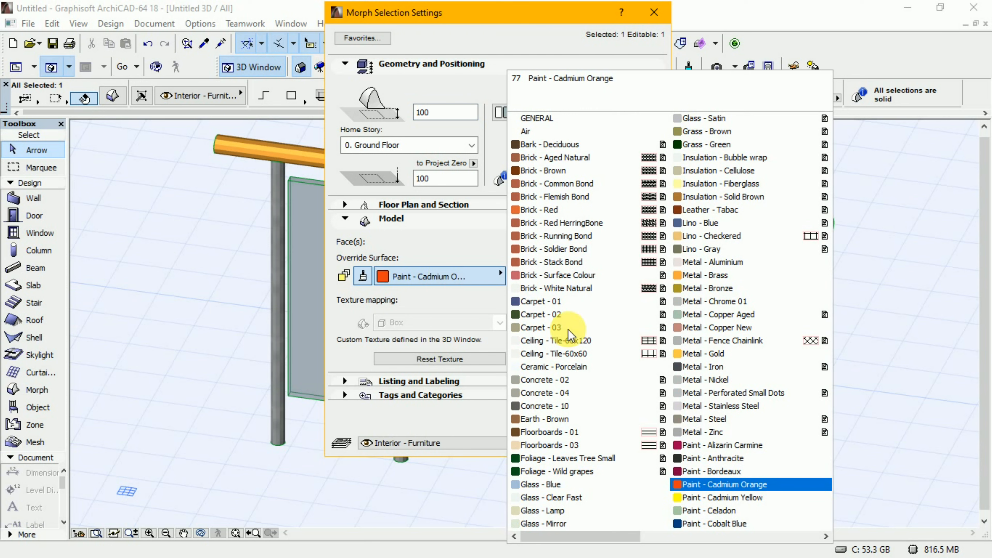
click(691, 445)
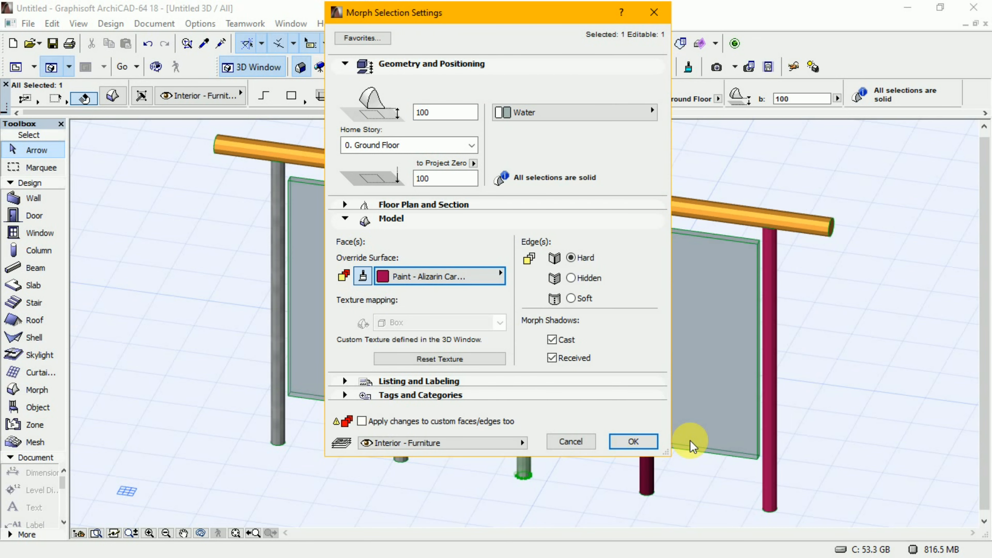
click(362, 422)
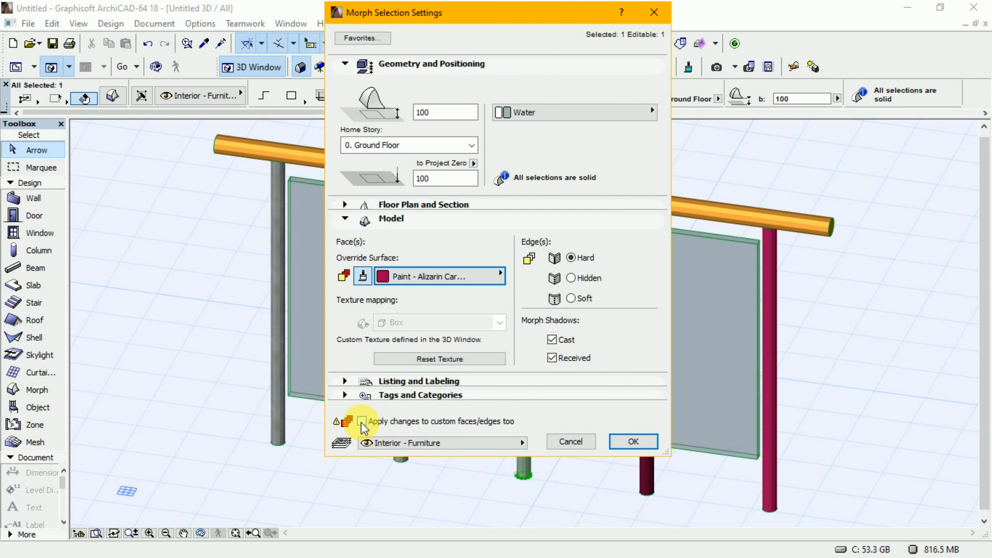
click(631, 445)
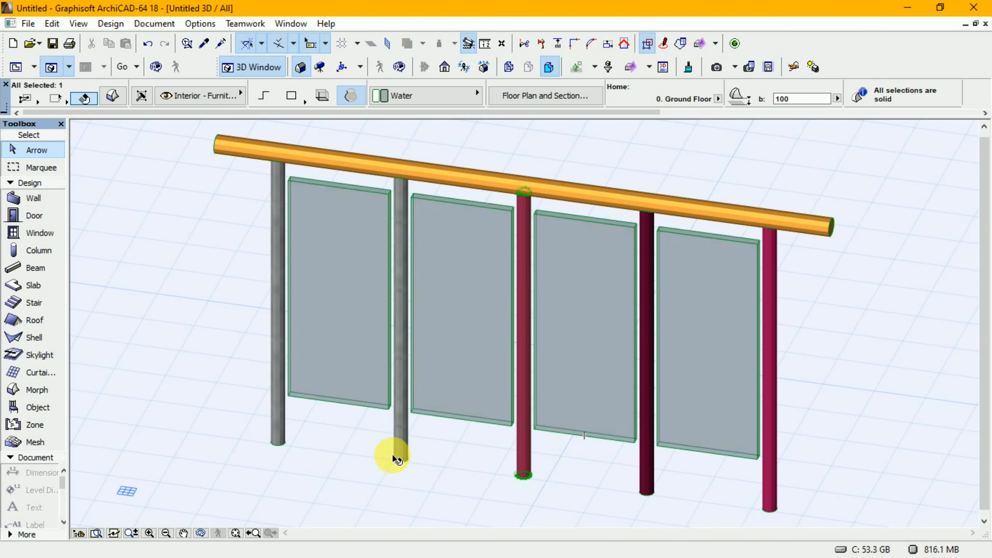
Override the surface of the second post from the left with Paint - Alizarin Carmine, including its custom faces and edges
click(400, 453)
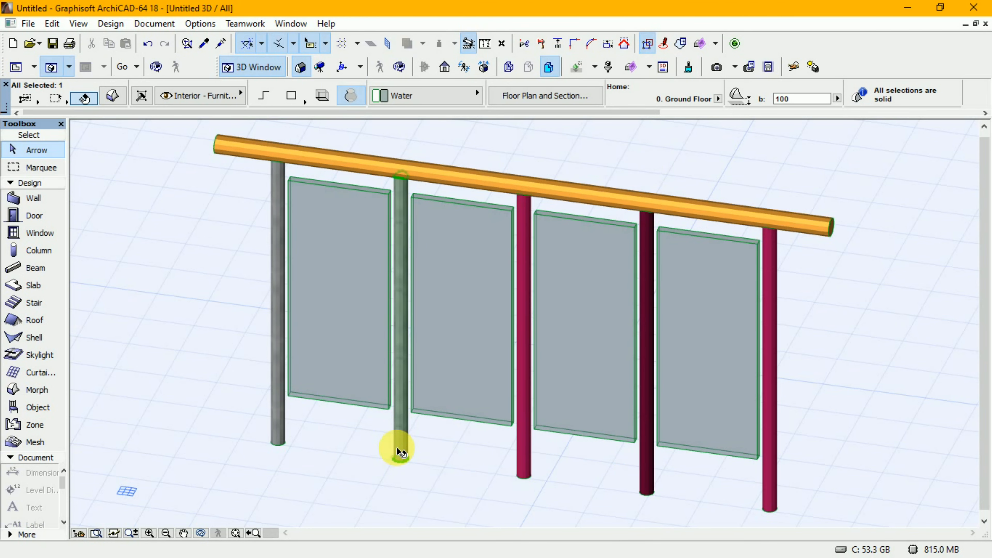
click(113, 97)
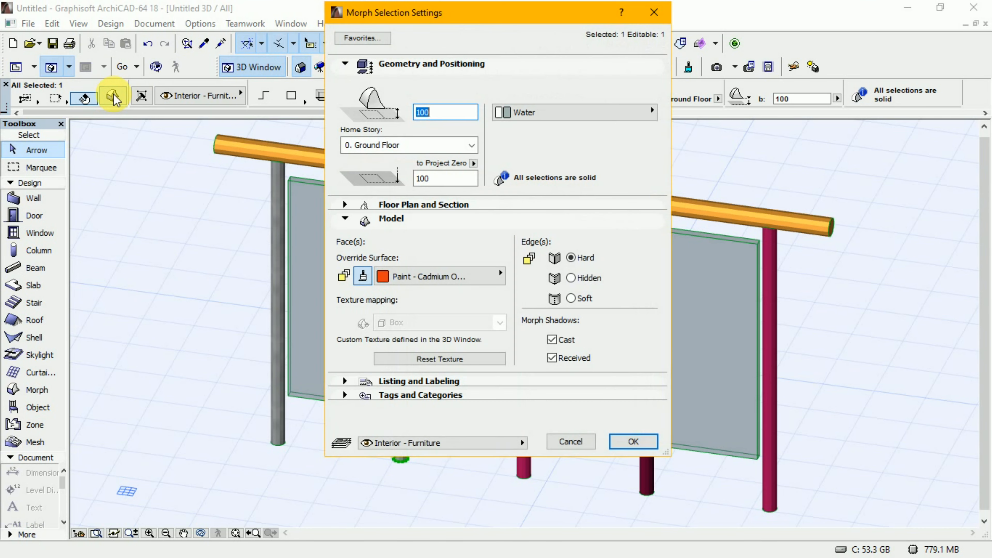
click(462, 279)
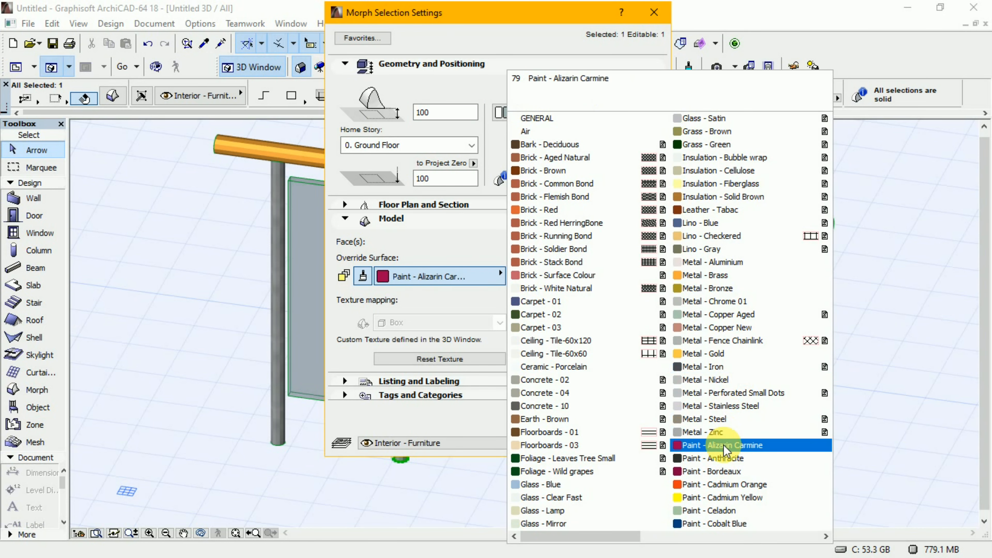
click(715, 445)
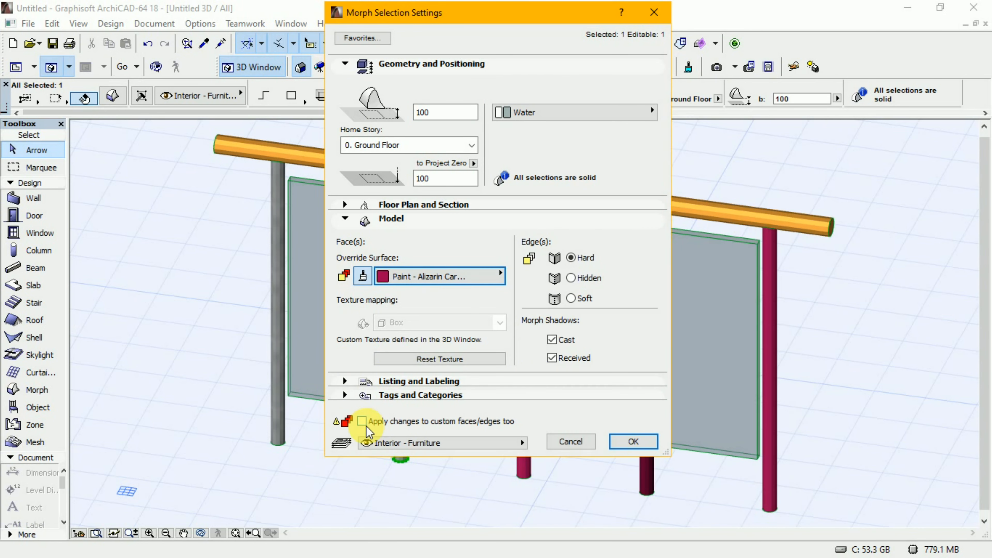
click(361, 421)
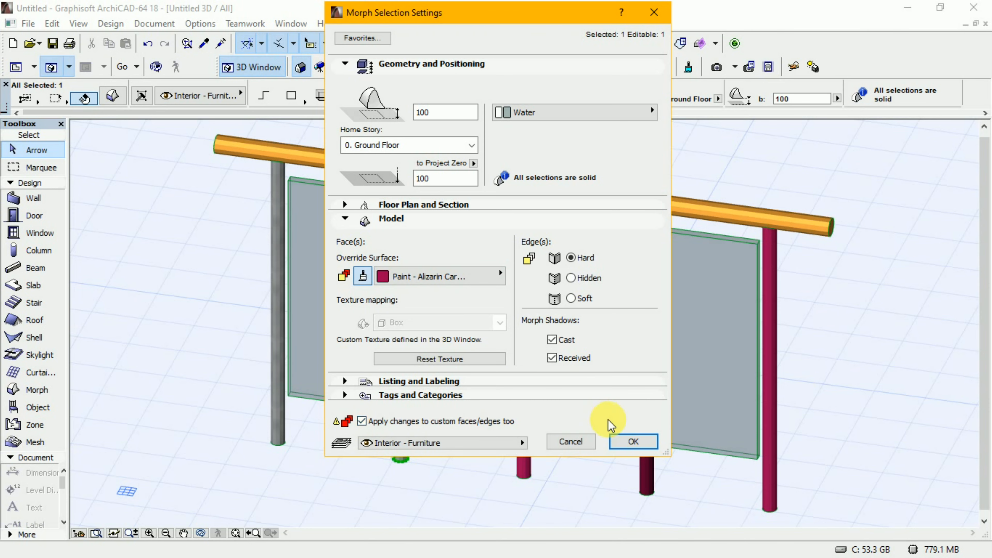
click(628, 442)
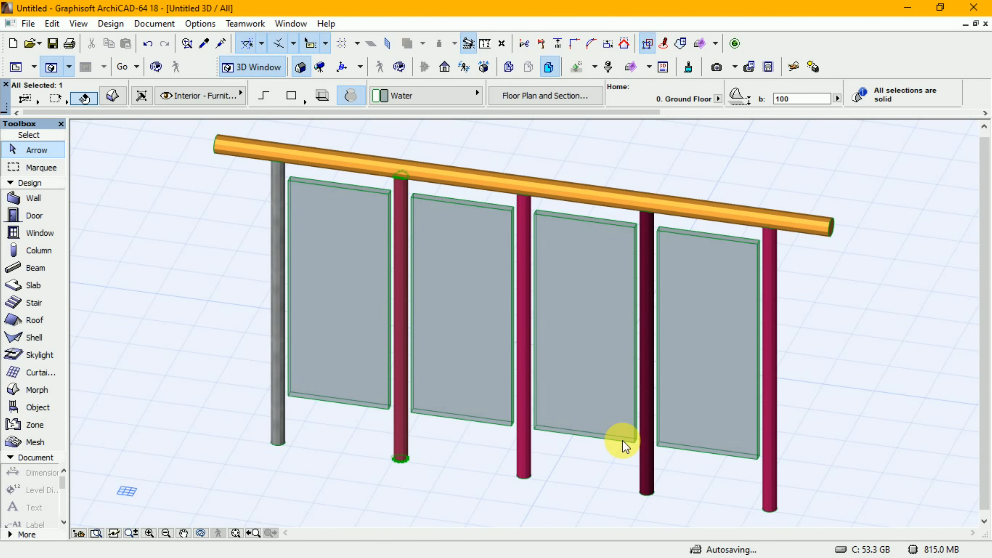
Override the surface of the leftmost railing post with Paint - Alizarin Carmine, including its custom faces and edges, and deselect it
click(280, 420)
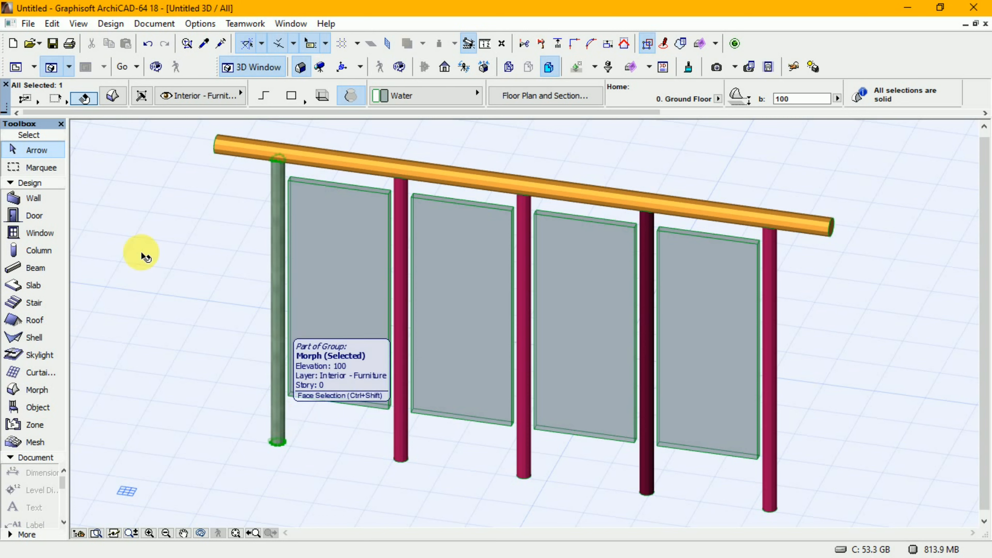
click(112, 97)
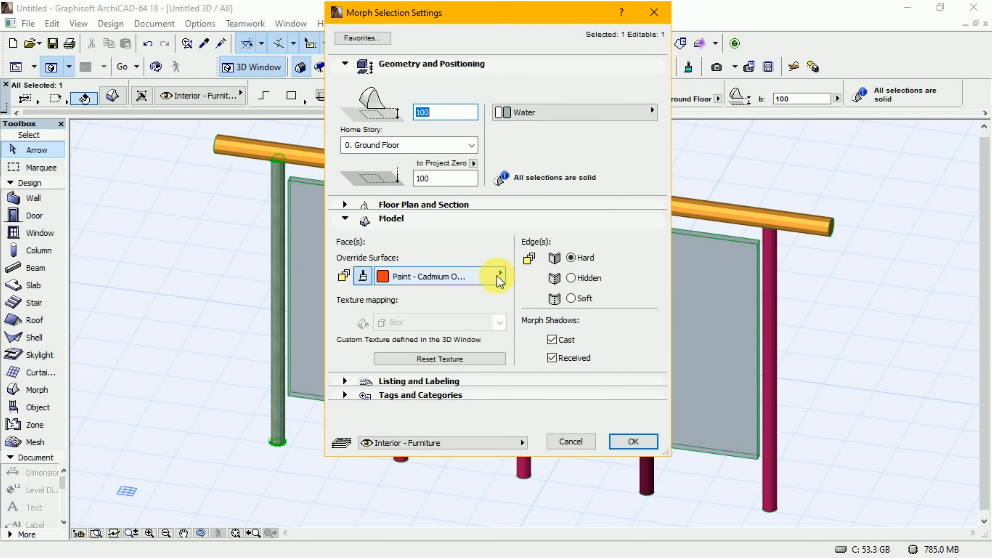
click(472, 278)
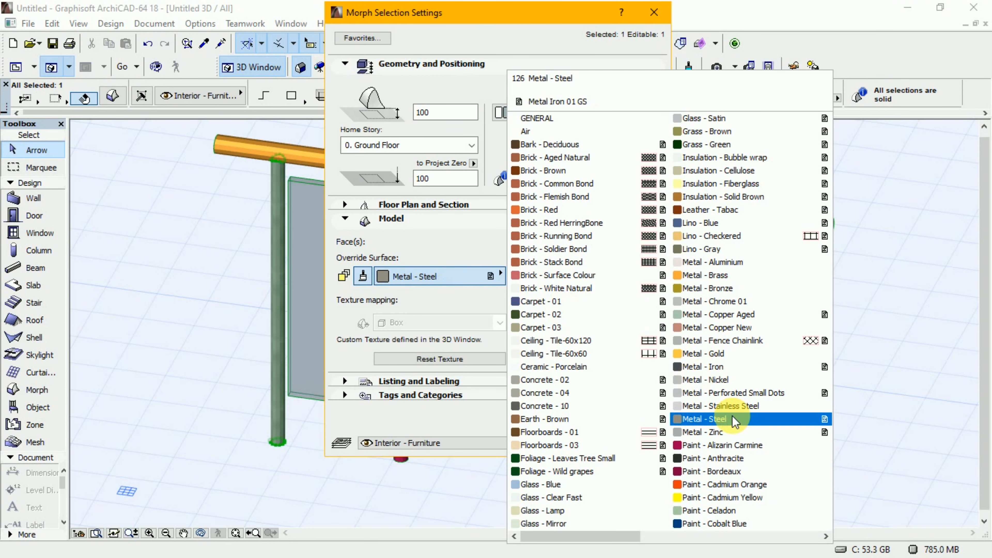
click(727, 454)
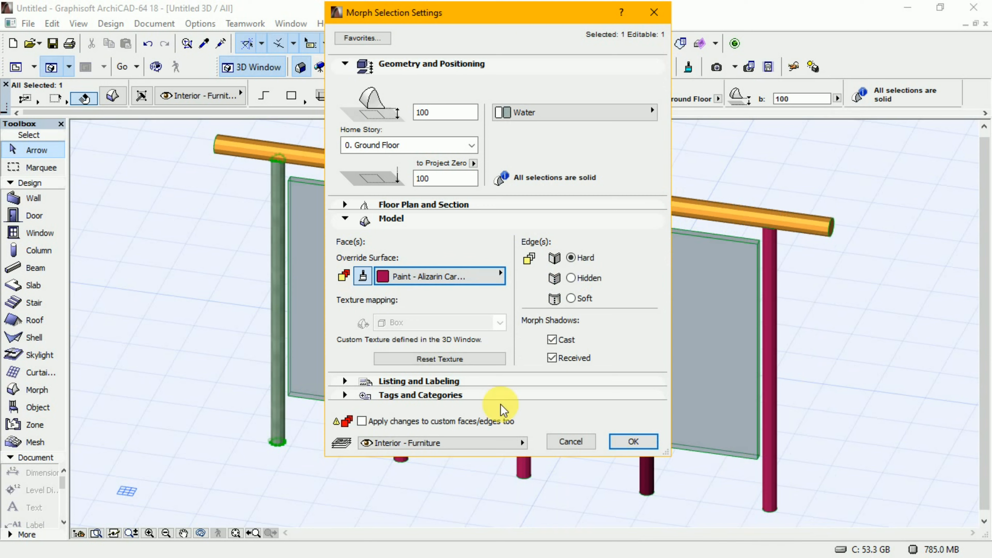
click(363, 421)
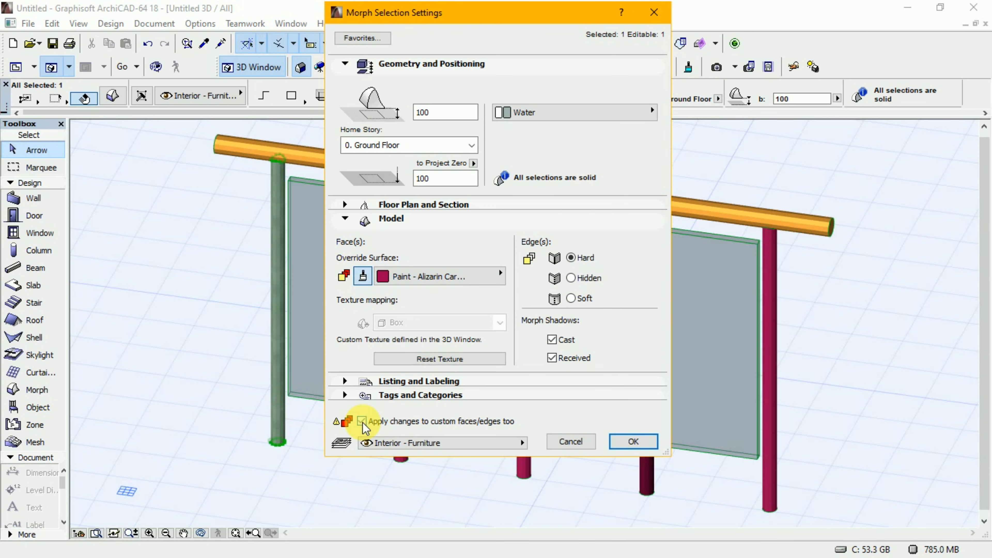
click(634, 442)
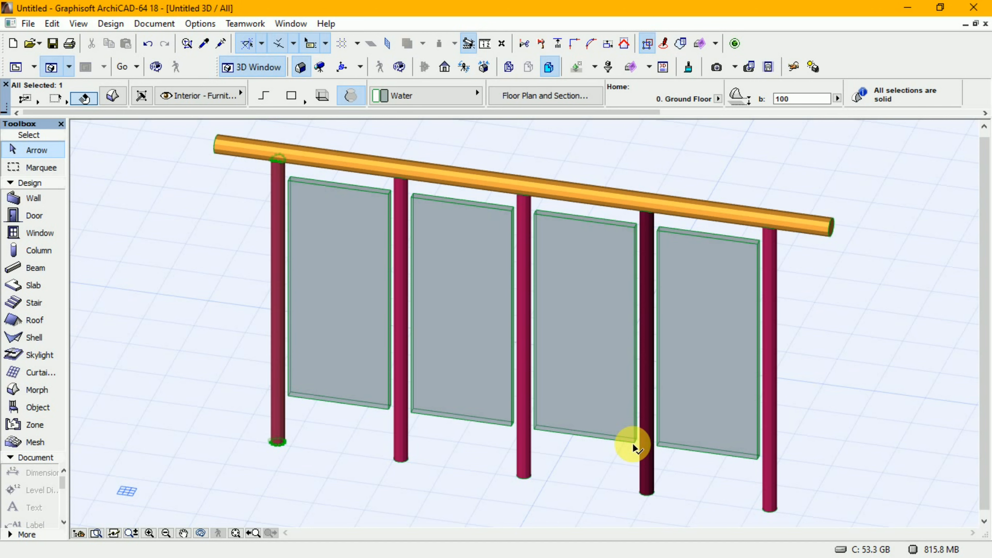
click(195, 478)
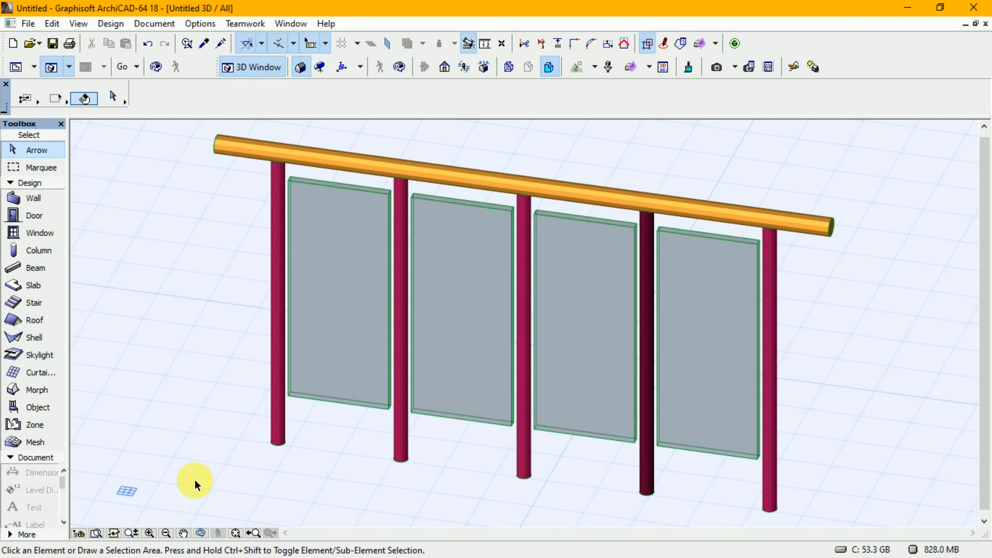
Display the ground floor plan in a smaller floating window with the selected railing framed in it
key(o)
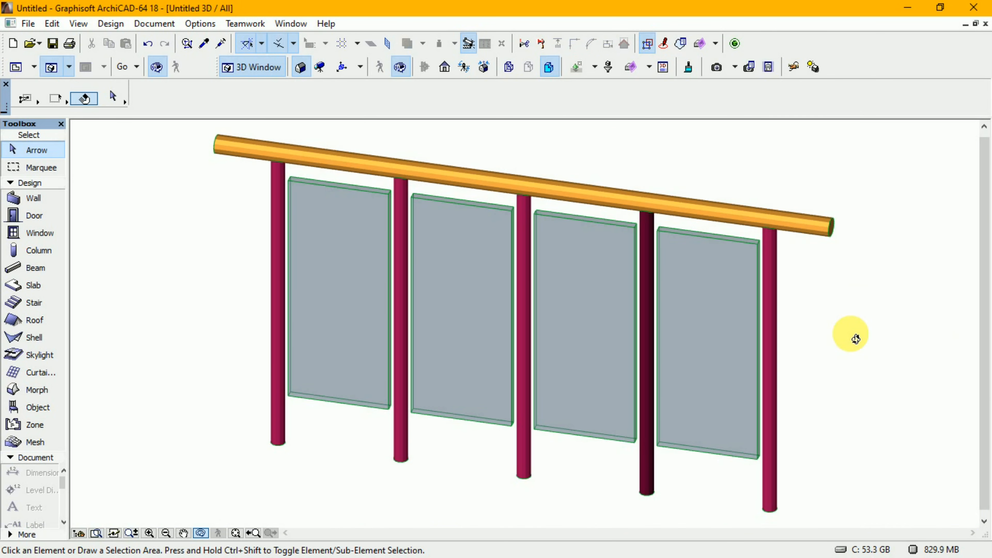
mouse_move(856, 339)
mouse_down()
mouse_move(860, 328)
mouse_move(829, 359)
mouse_move(847, 338)
mouse_up()
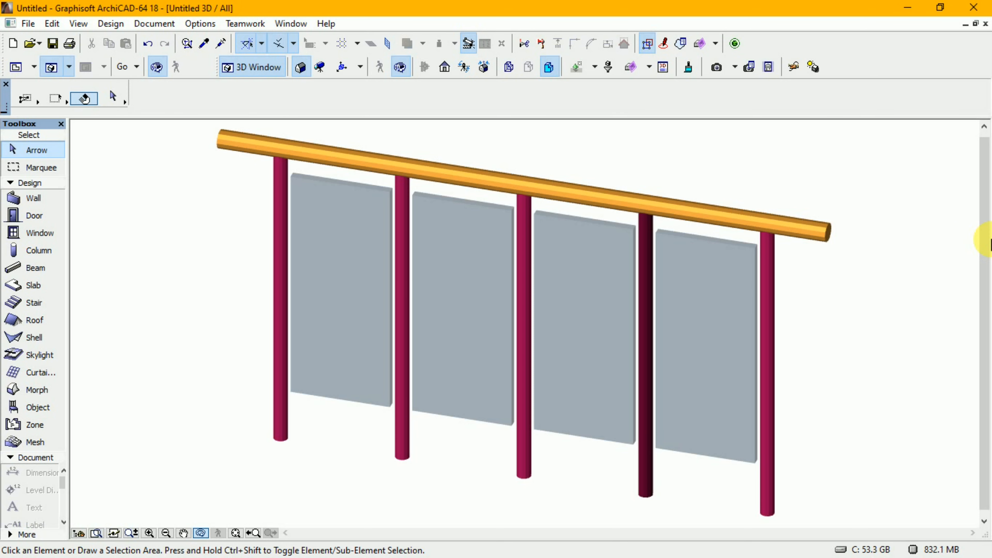
key(F2)
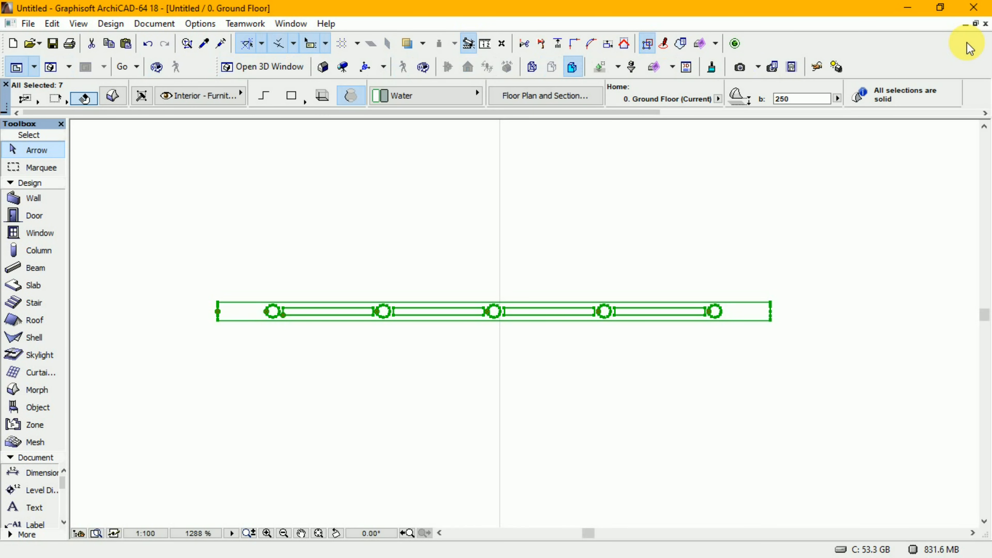
click(976, 24)
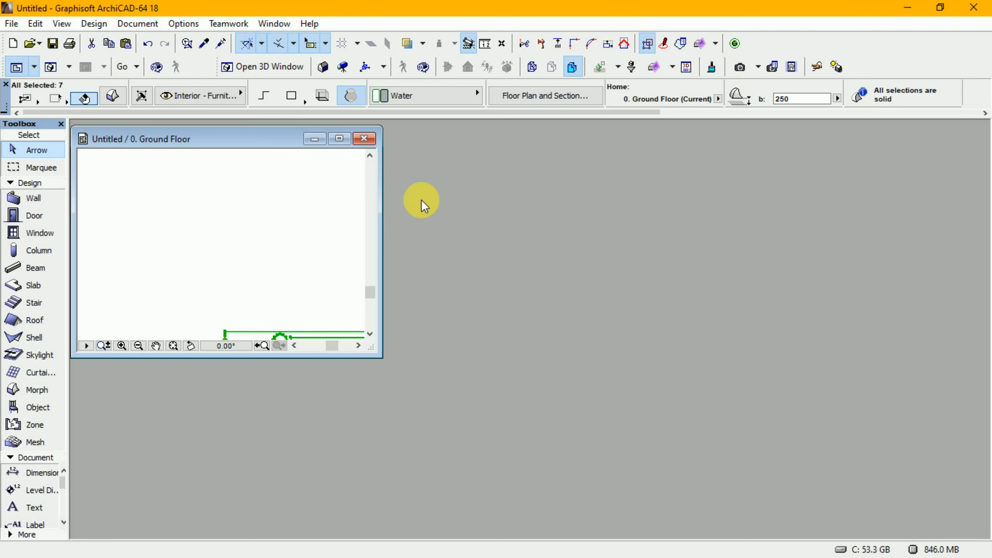
click(173, 345)
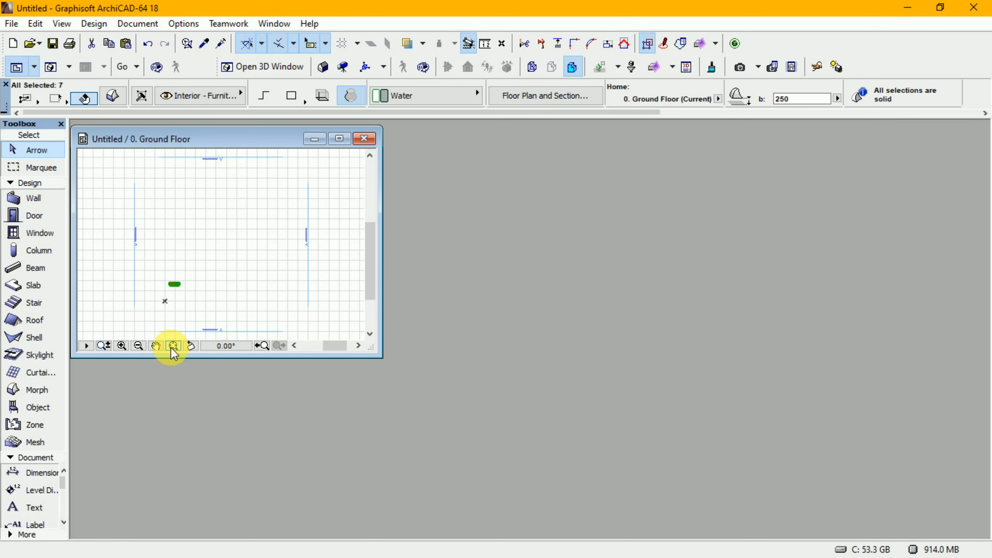
click(122, 346)
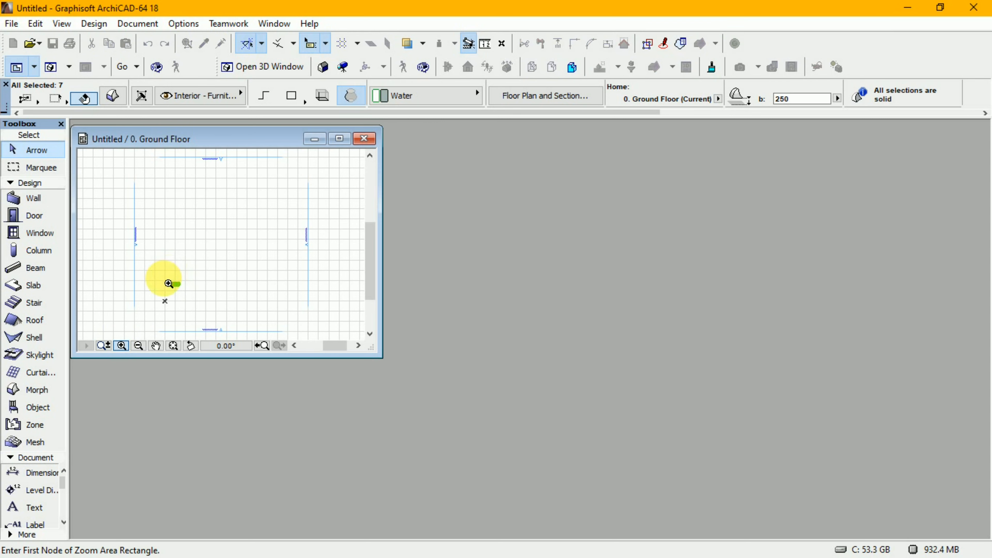
click(164, 279)
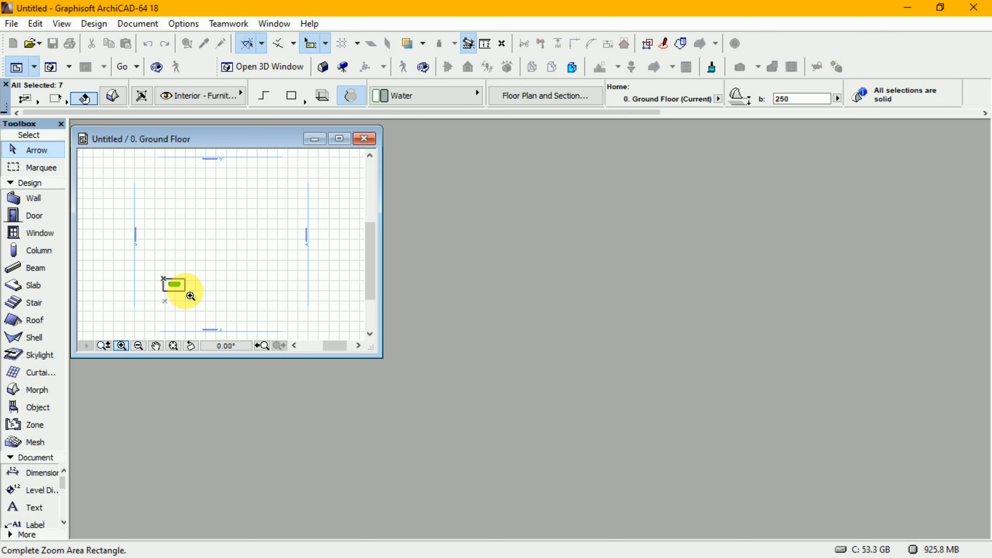
click(191, 296)
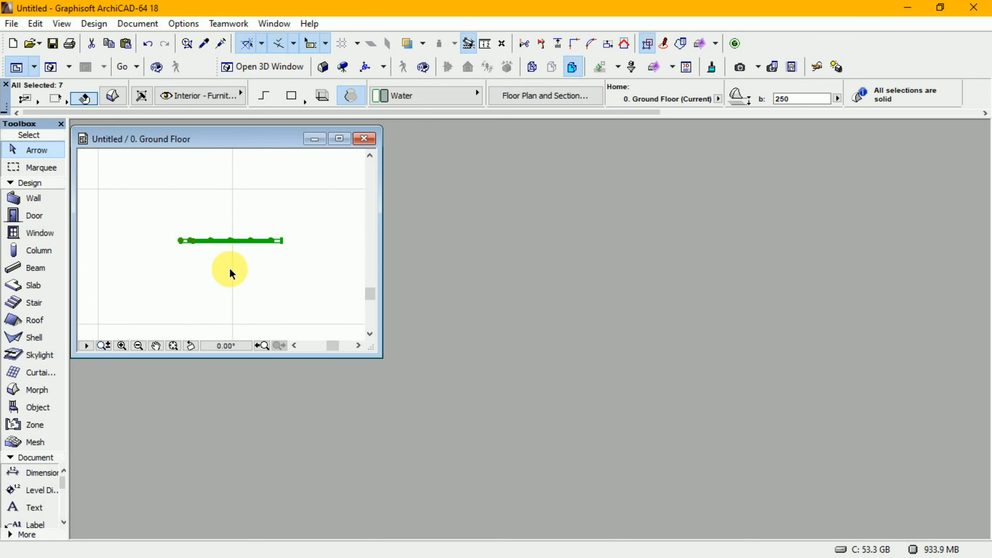
Create a new library object and open its 3D script beside the active floor plan window
click(12, 24)
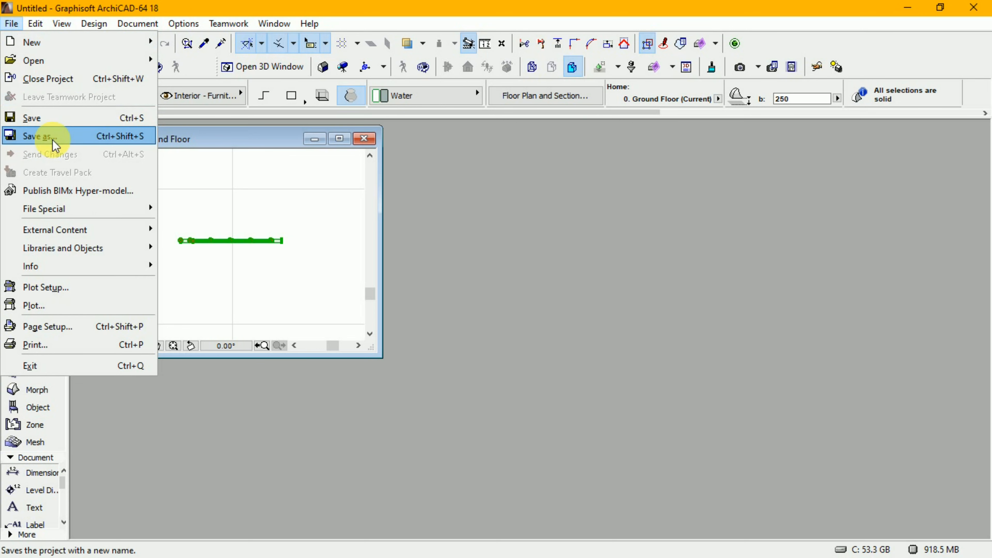
mouse_move(125, 204)
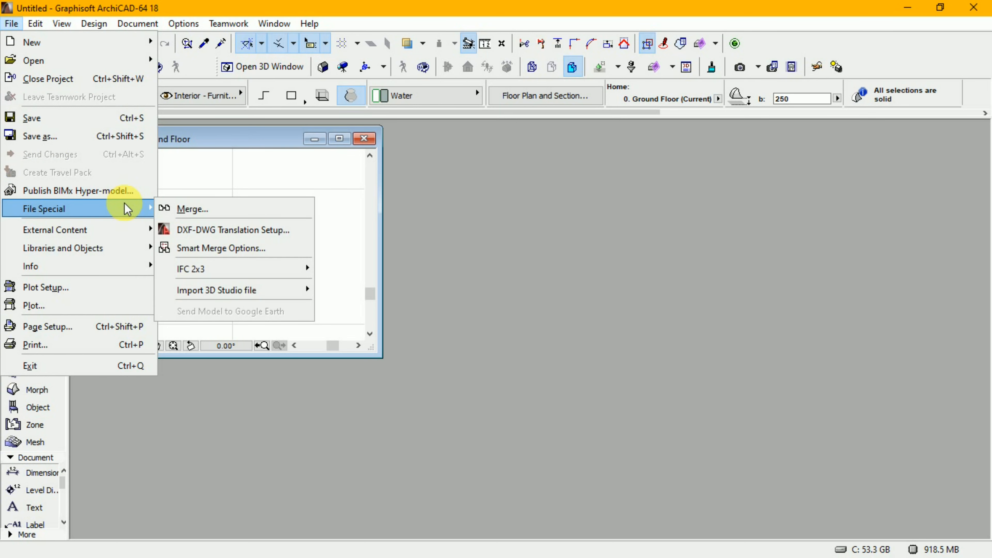
mouse_move(135, 248)
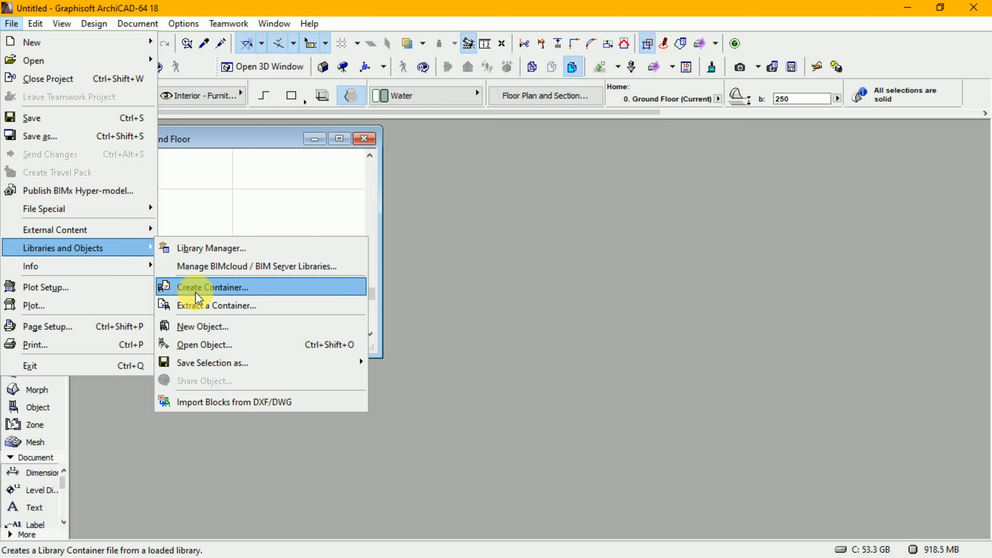
click(189, 327)
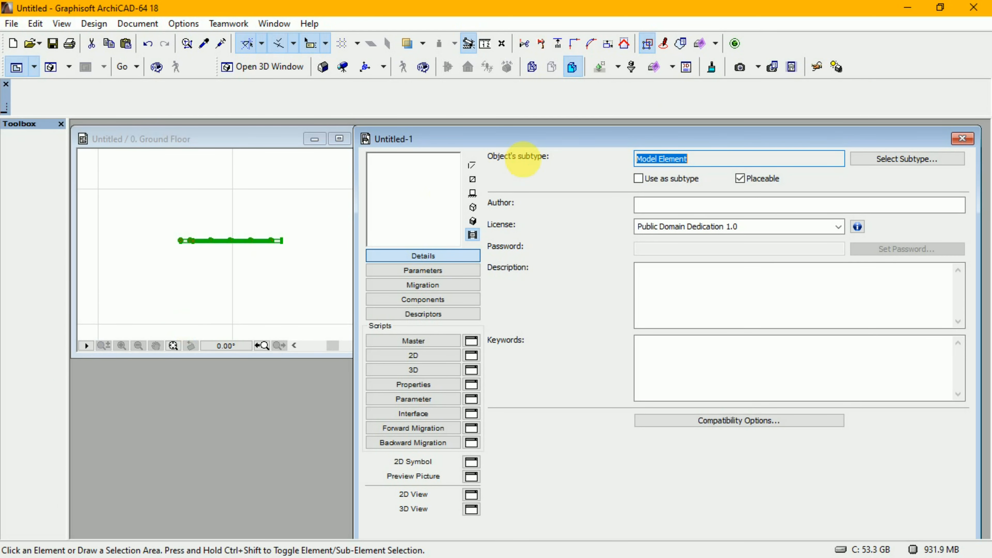
drag(541, 139, 585, 138)
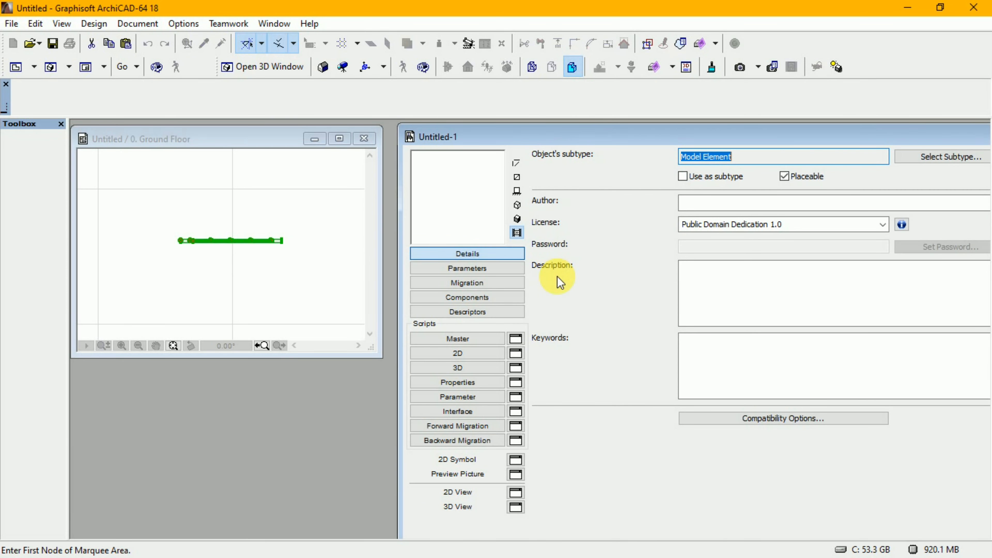
click(468, 369)
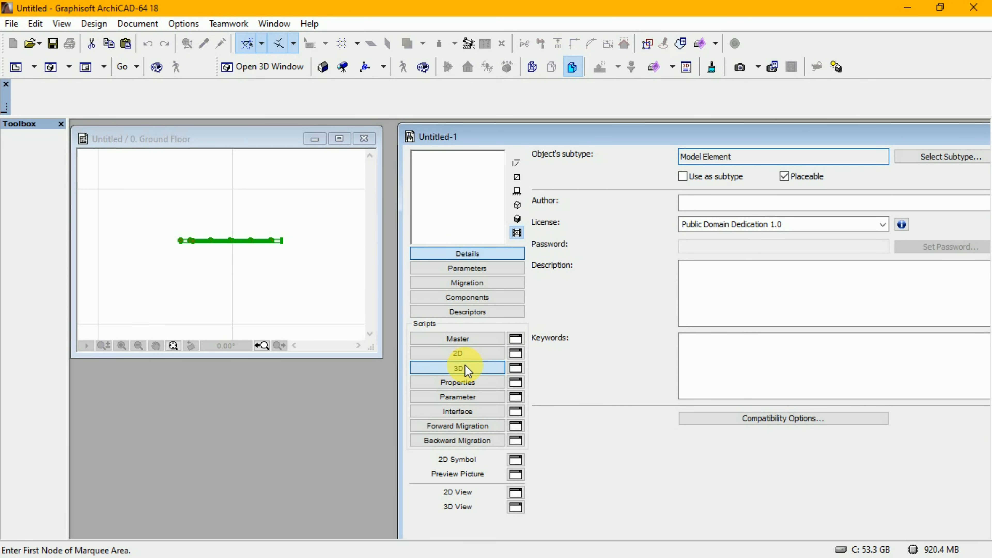
click(253, 139)
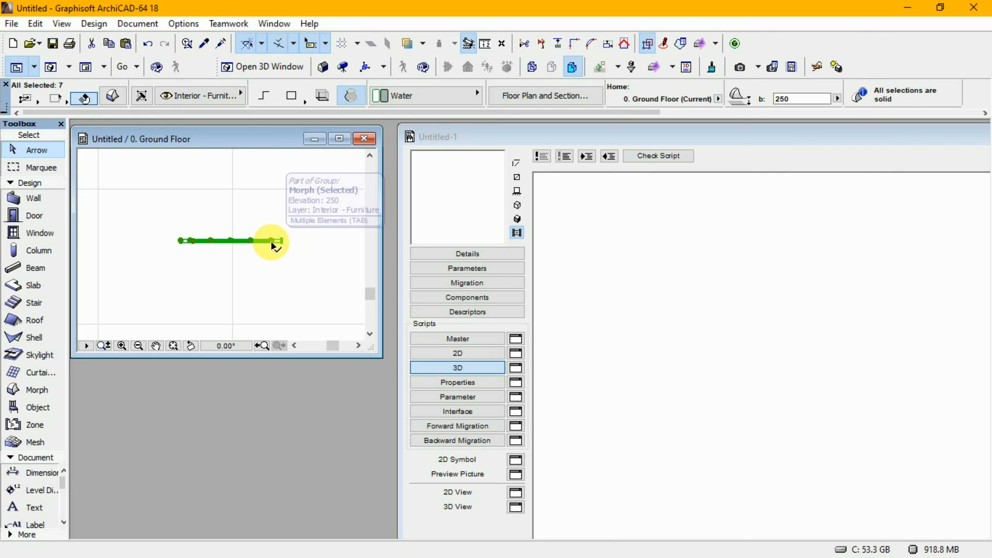
click(277, 242)
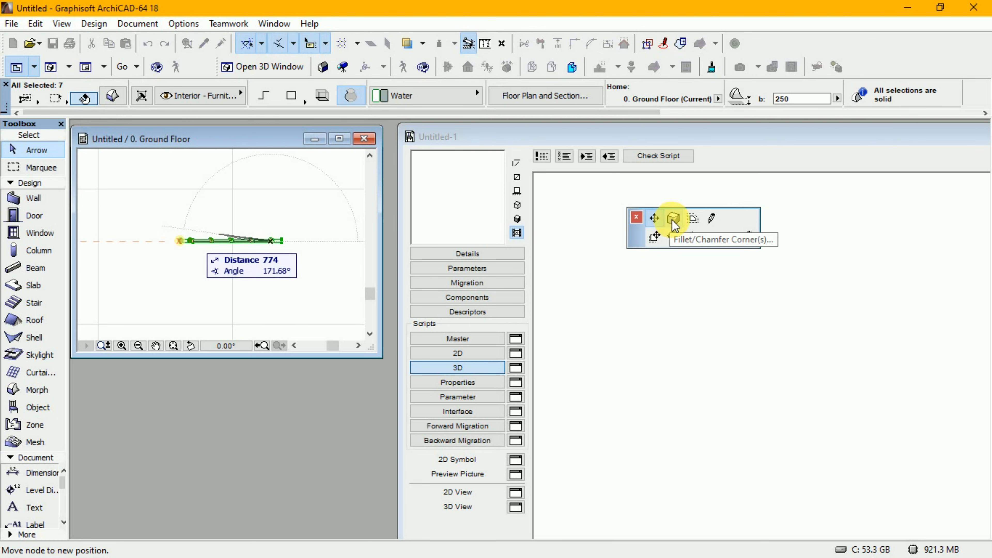
click(658, 239)
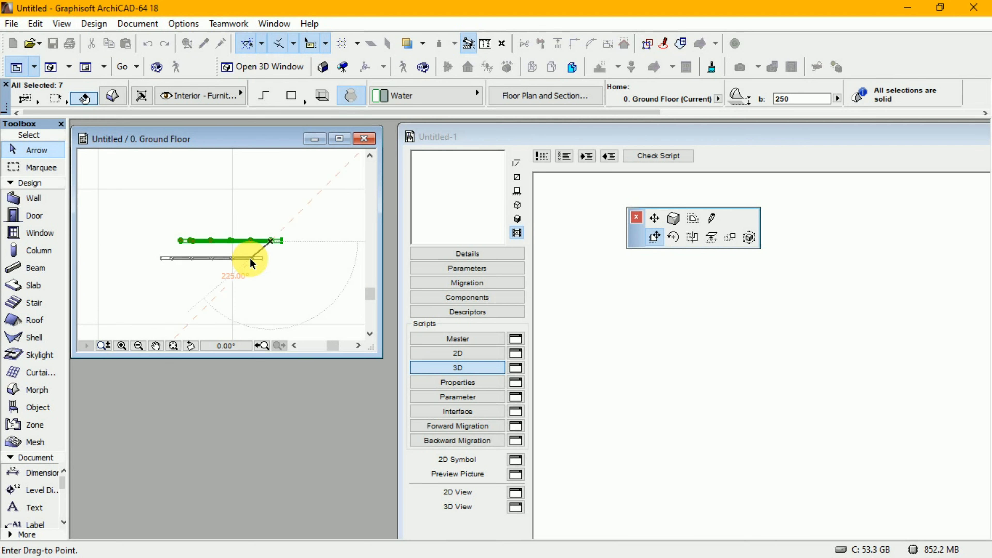
key(Escape)
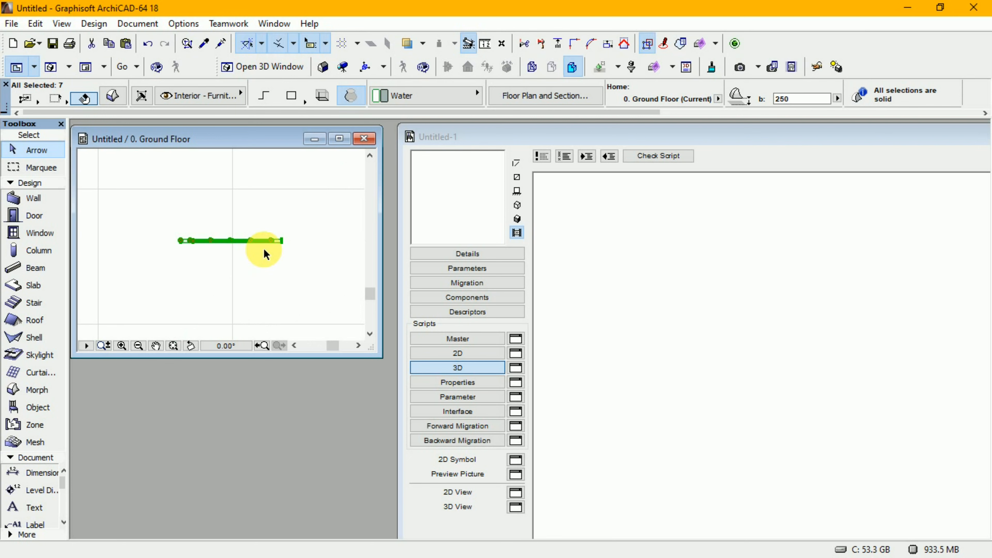
Transfer the selected railing morphs from the floor plan into the object's 3D script as GDL code and show the shaded 3D preview
click(277, 244)
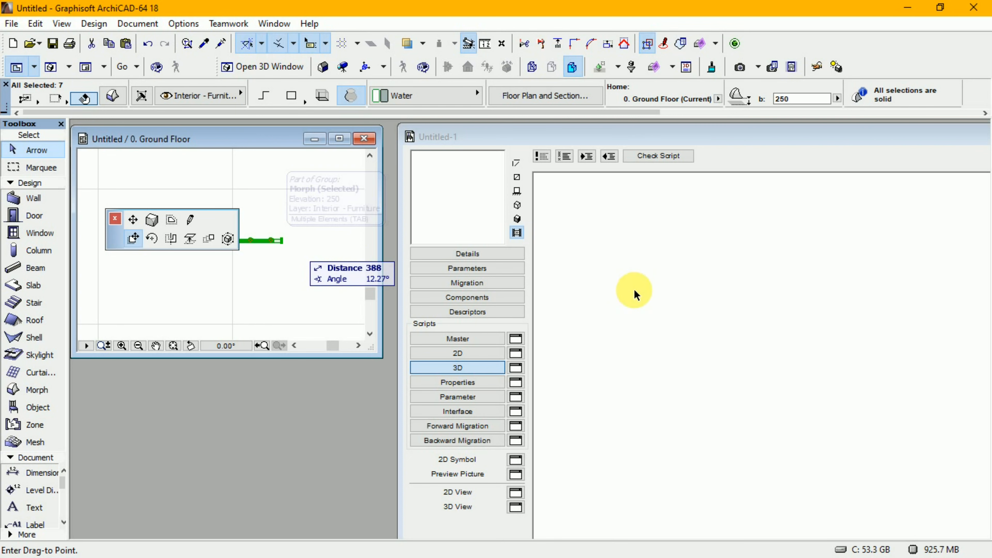
click(687, 334)
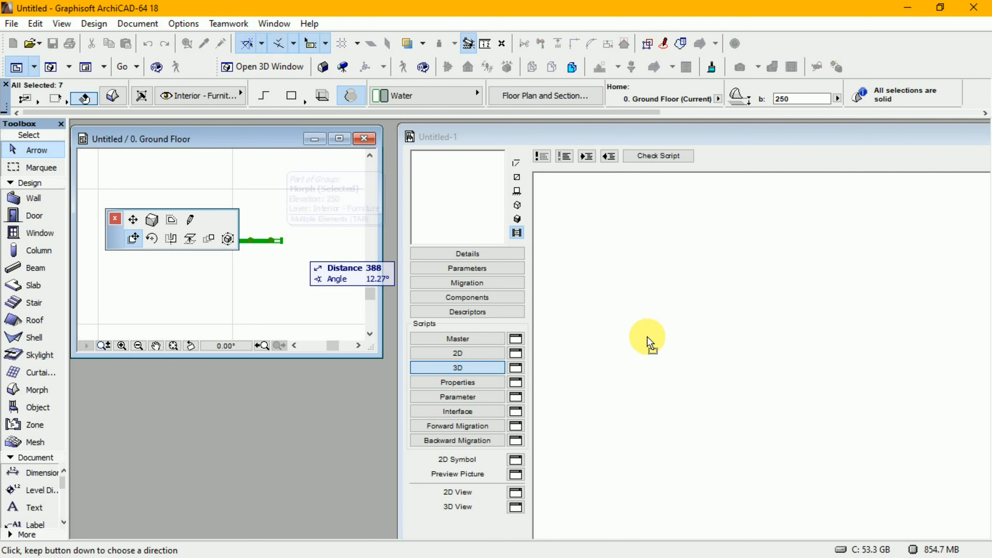
key(ctrl+v)
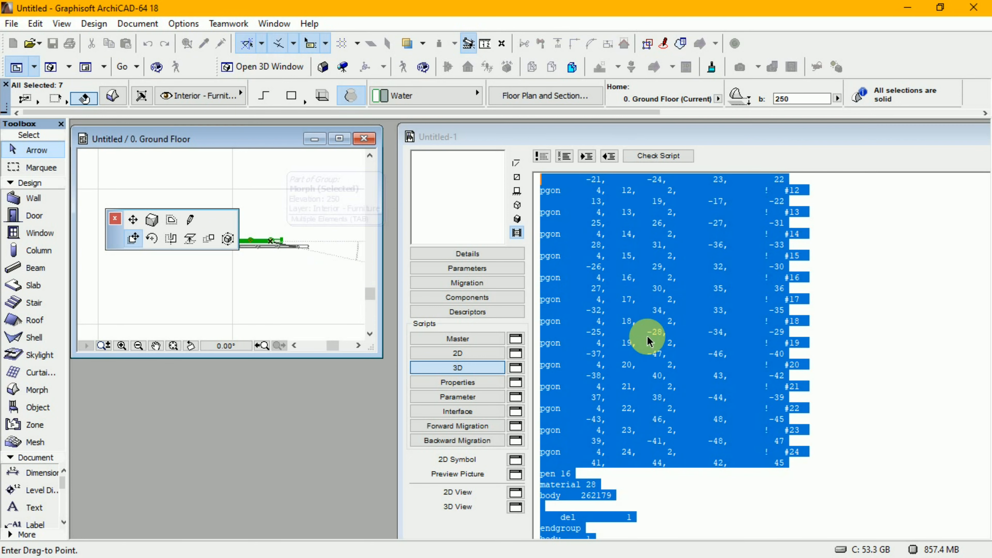
click(834, 326)
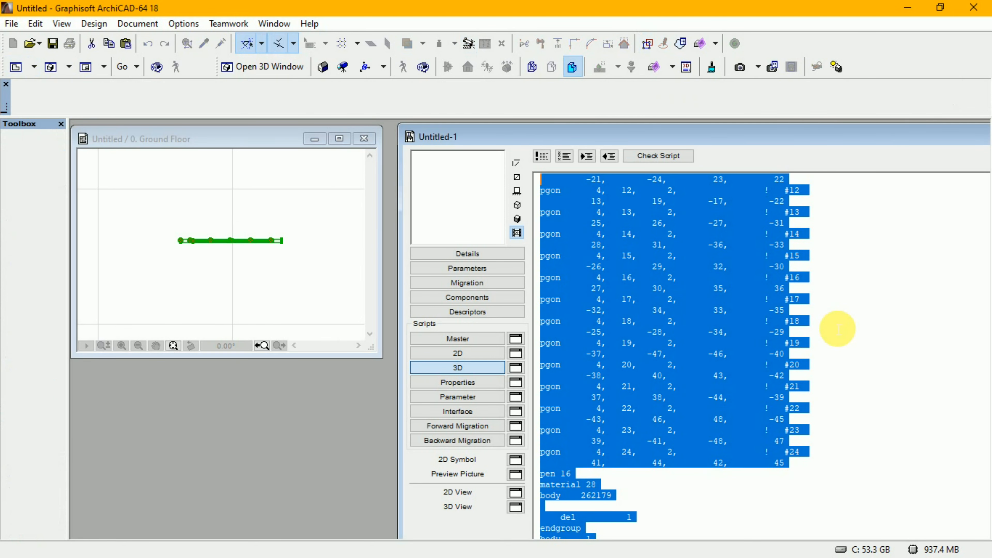
click(744, 332)
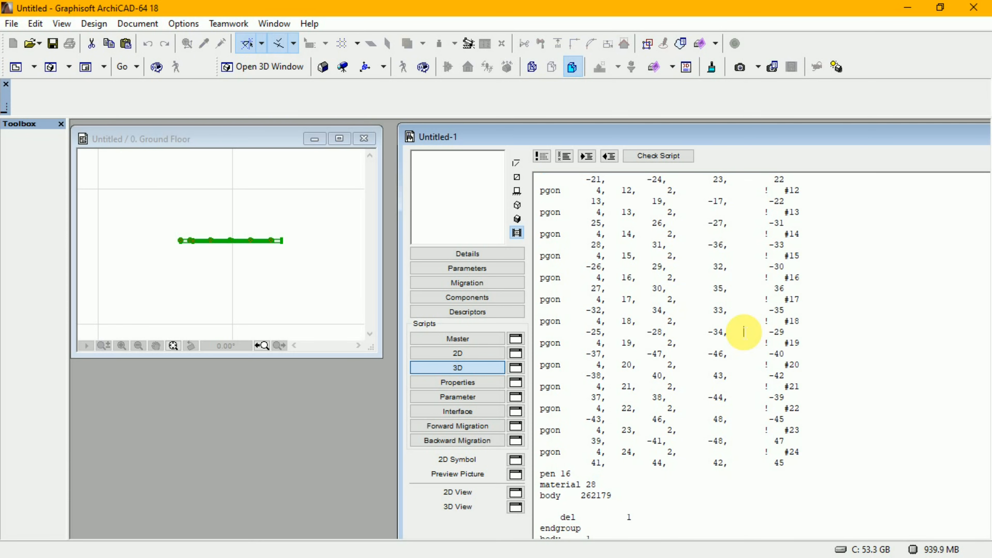
click(518, 219)
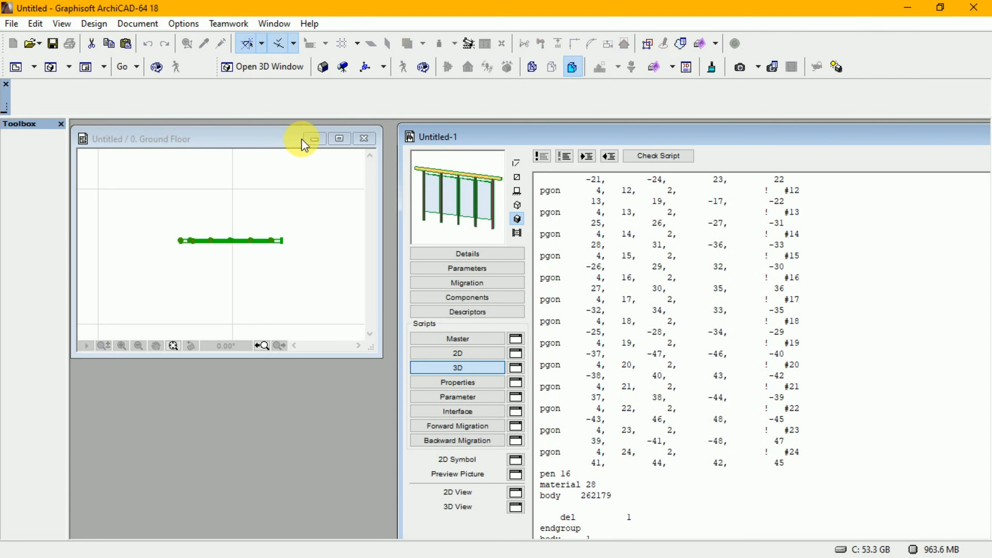
Minimize the floor plan window, go to the start of the 3D script and open the object's 3D View window
click(315, 139)
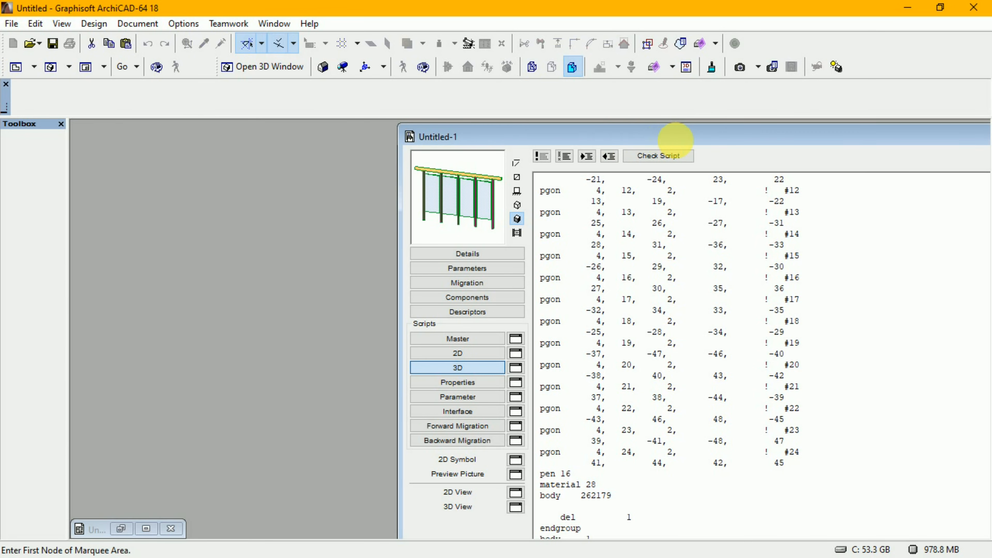
drag(698, 143, 534, 122)
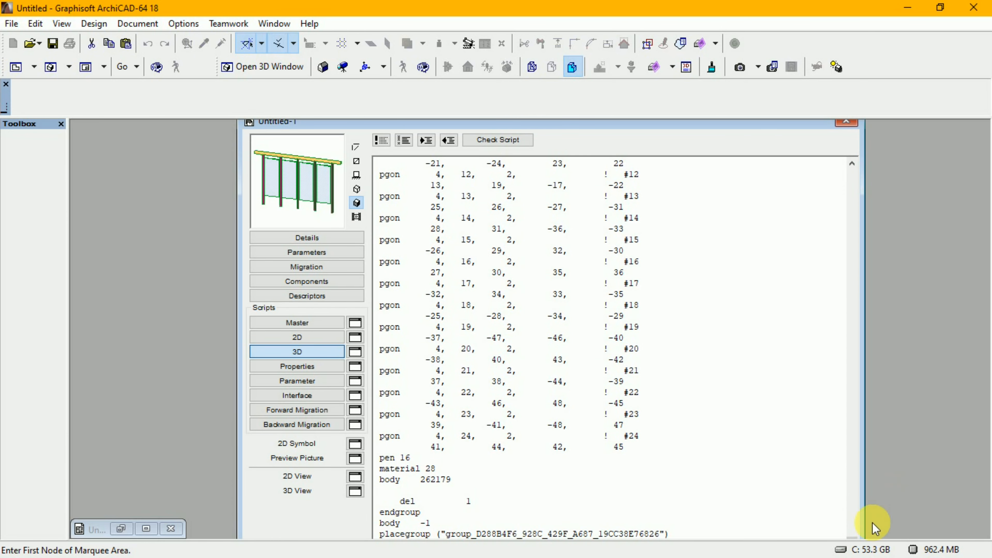
scroll(855, 525, up, 15)
drag(852, 517, 862, 157)
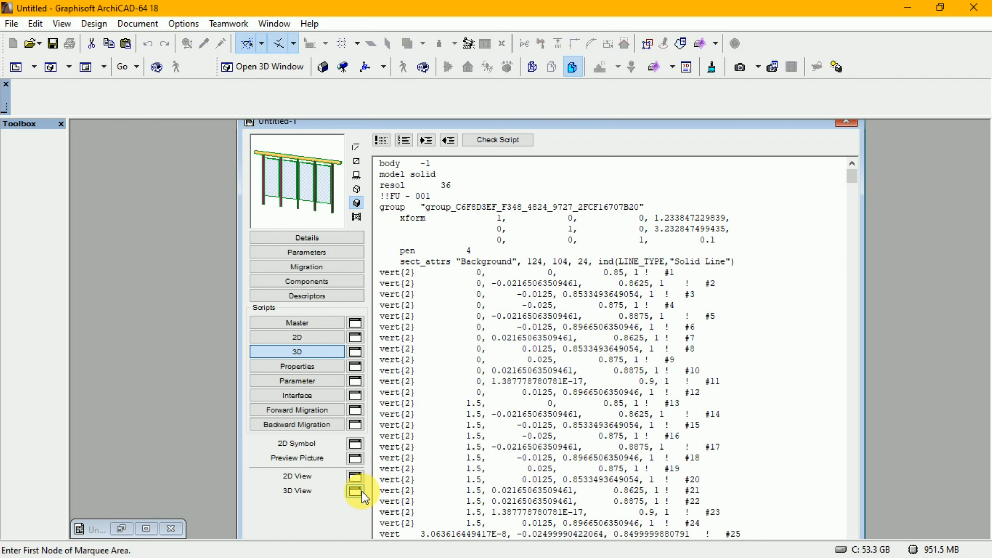
click(354, 492)
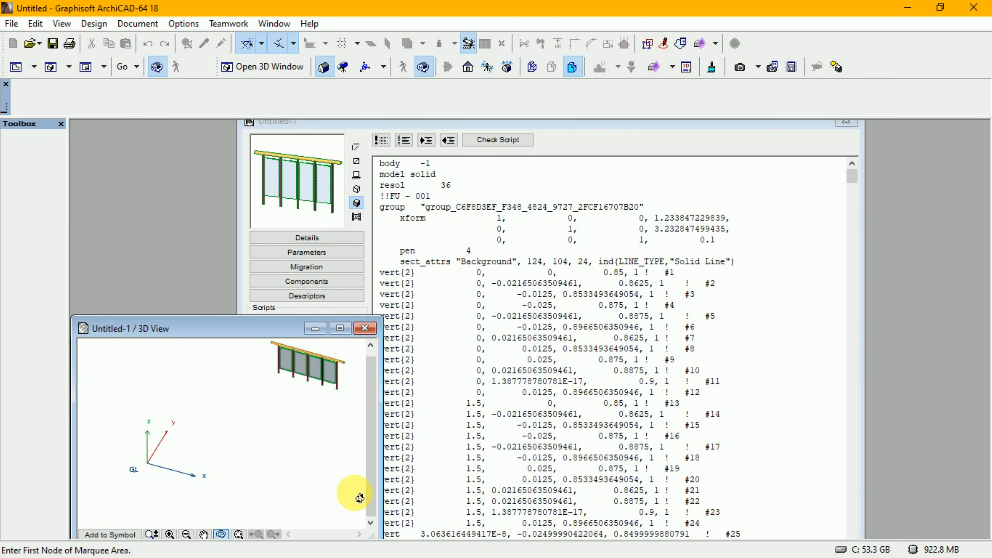
Maximize the object's 3D View window, frame the whole railing up close and orbit it to examine the handrail, posts and panels
click(340, 328)
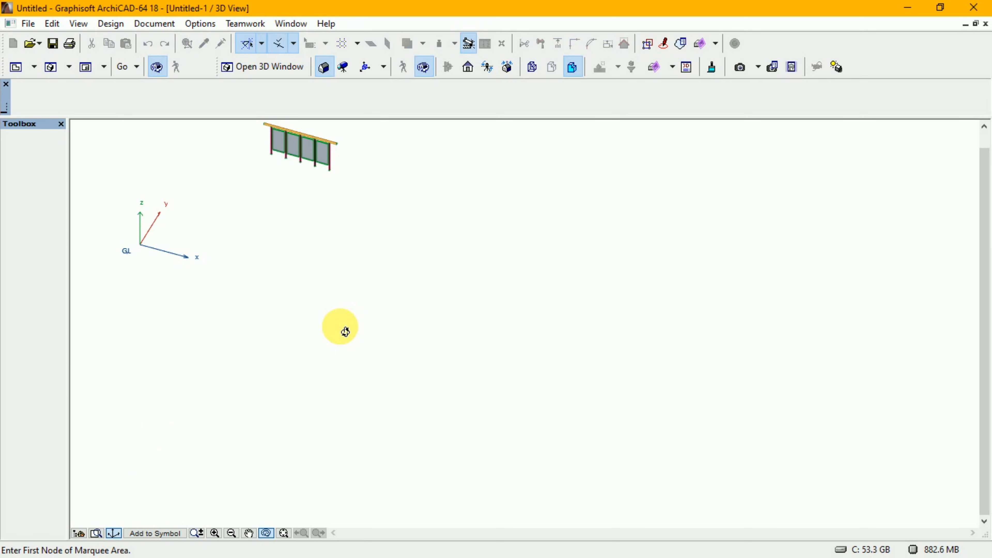
click(250, 534)
drag(539, 348, 718, 469)
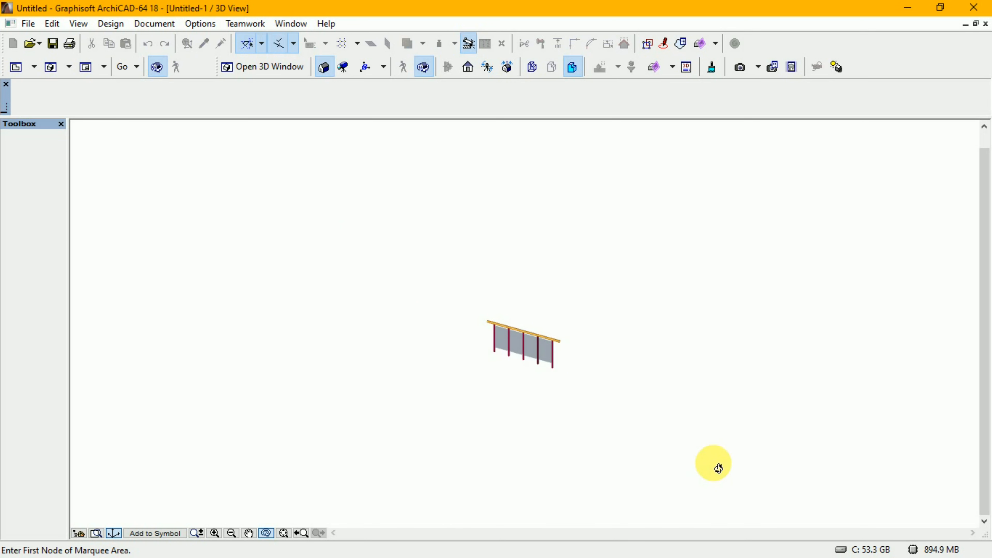
click(215, 534)
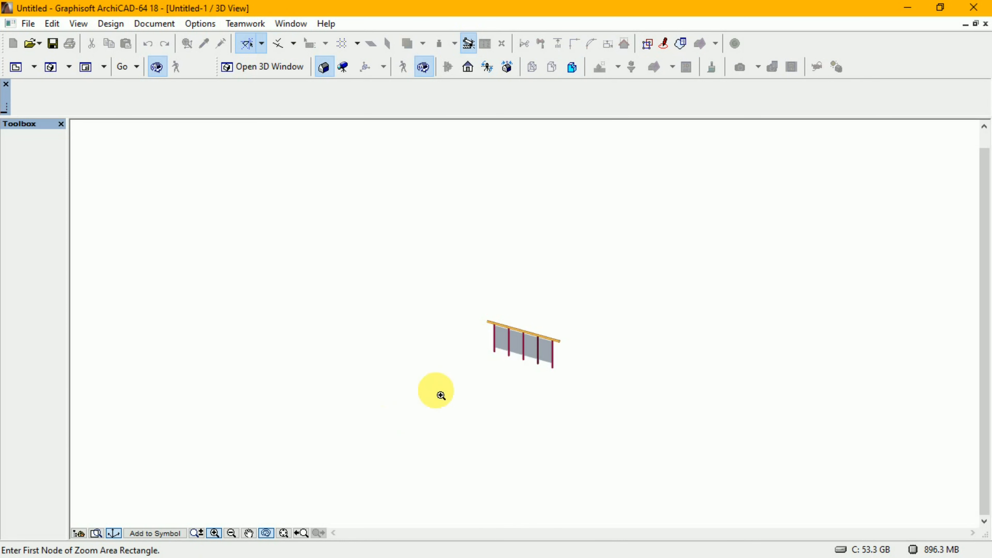
click(483, 313)
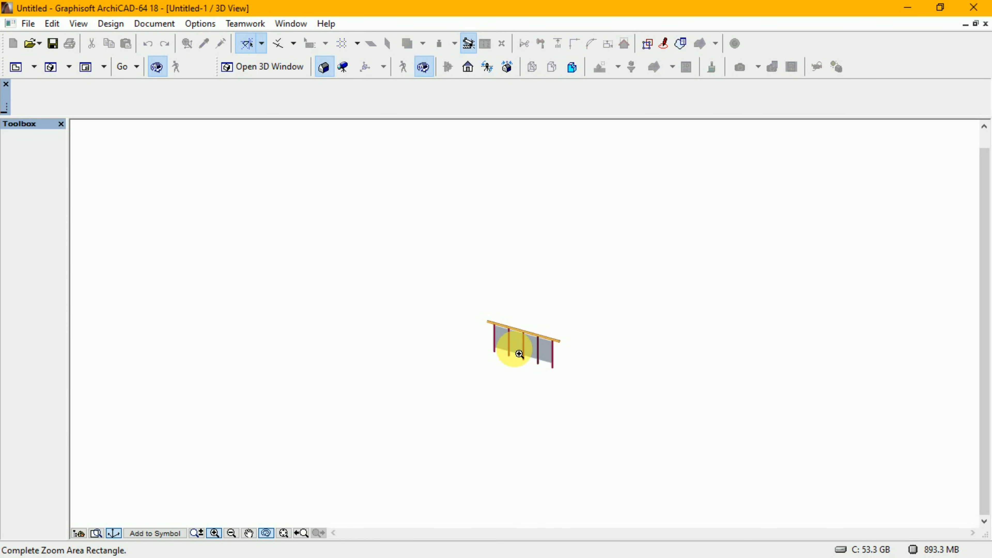
click(580, 385)
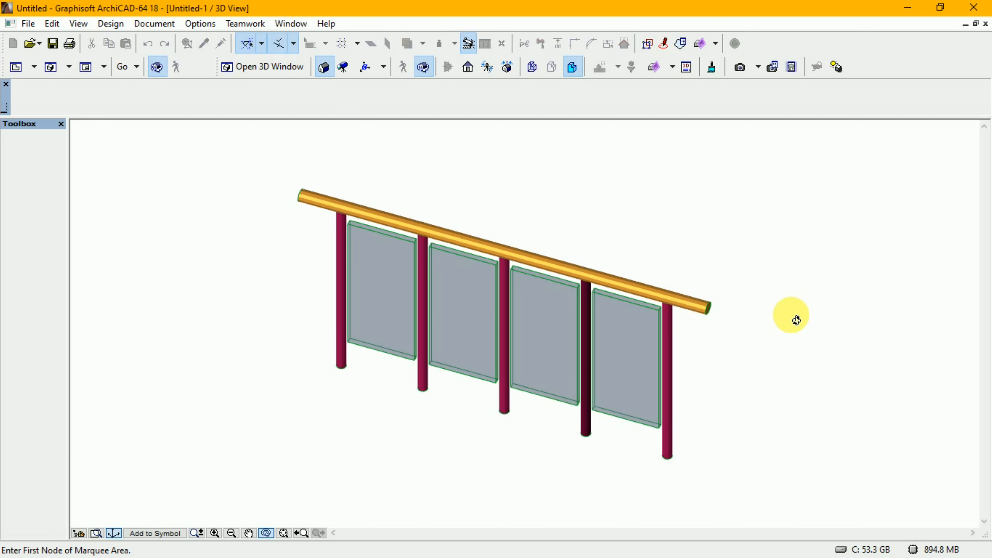
drag(801, 317, 816, 292)
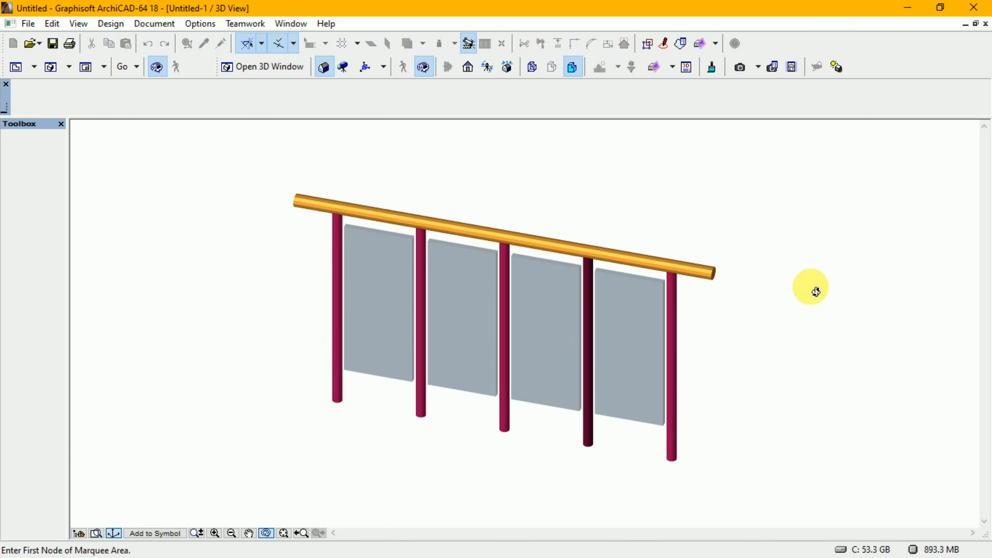